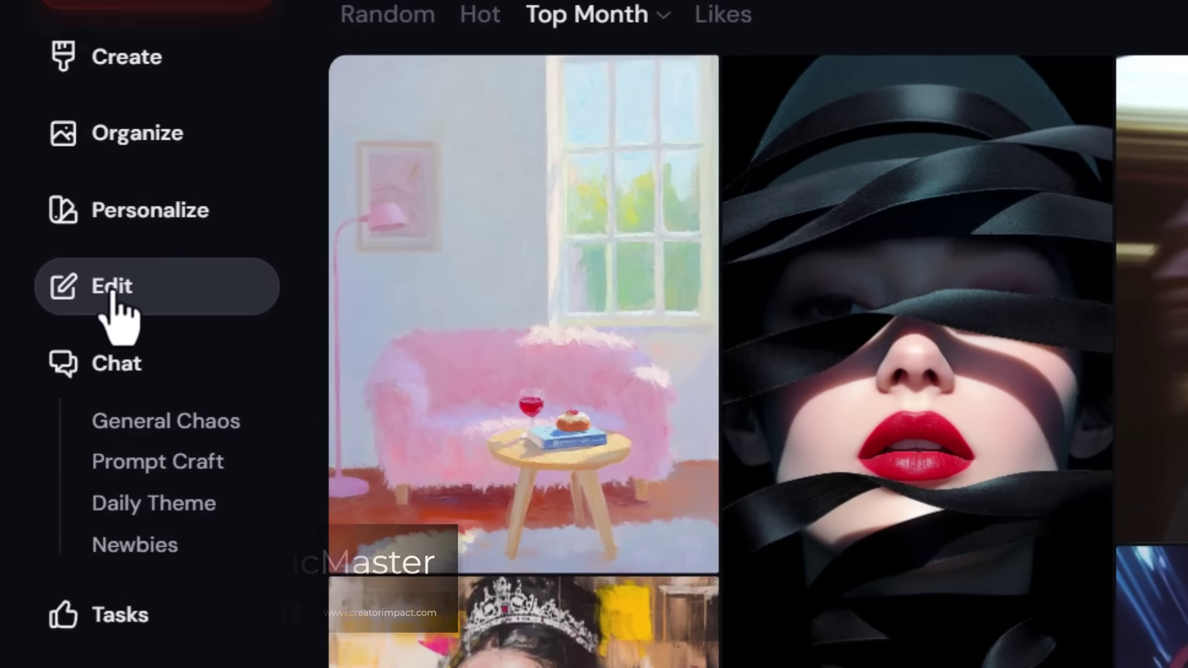
# Open Midjourney's Edit page from the left sidebar
pyautogui.click(114, 296)
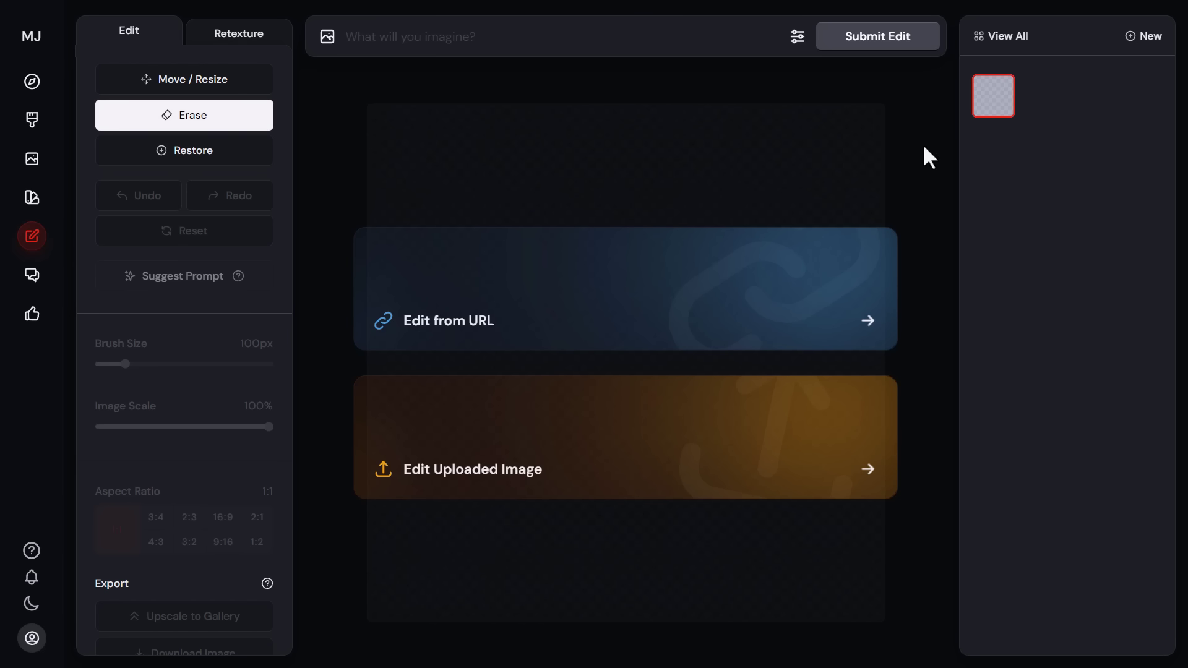
# Enlarge the page and upload the shouting man's portrait photo as the image to edit
pyautogui.hotkey('ctrl', '+')
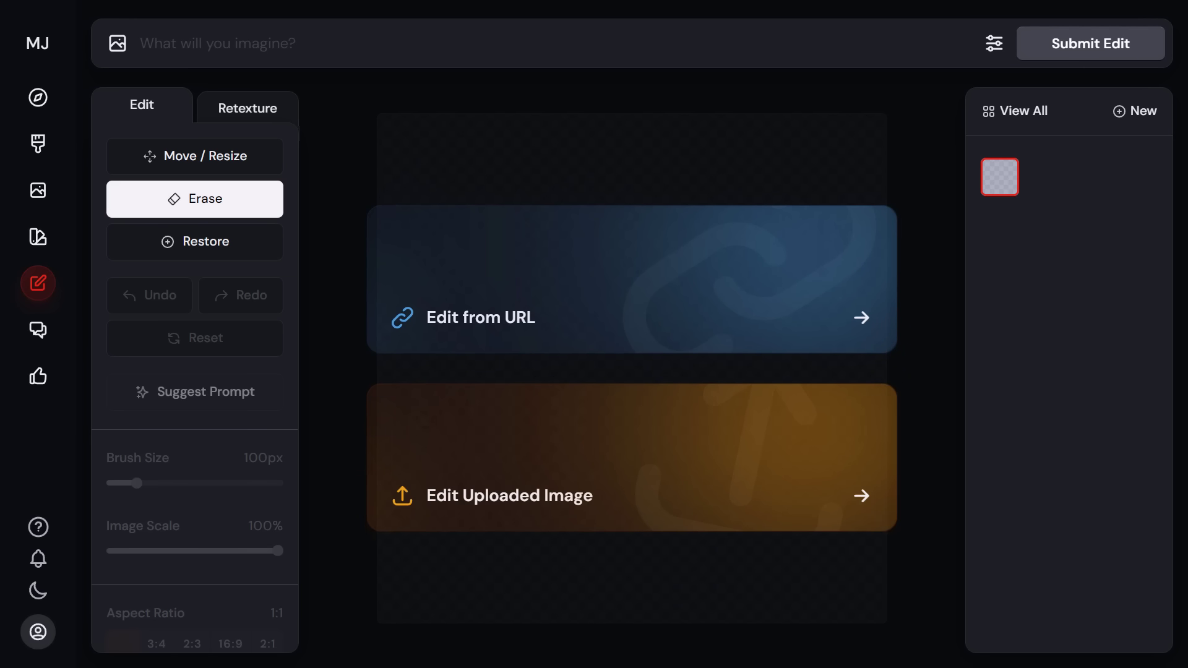
pyautogui.moveTo(215, 160); pyautogui.dragTo(598, 417)
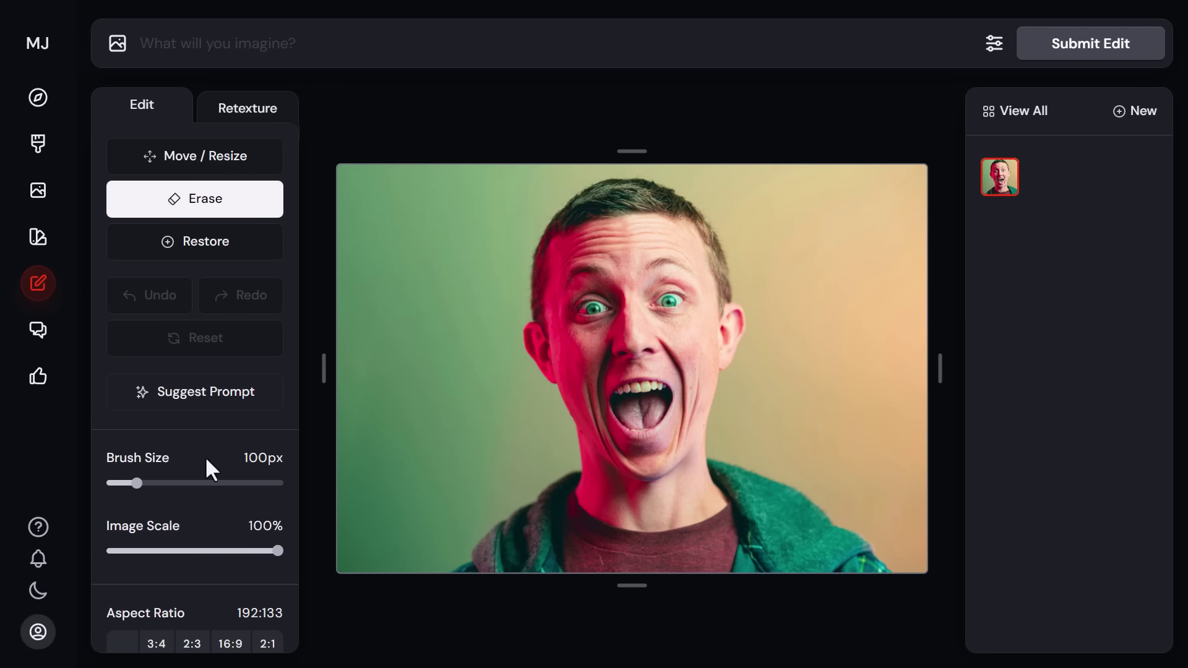
pyautogui.scroll(-3, 207, 578)
pyautogui.scroll(3, 207, 584)
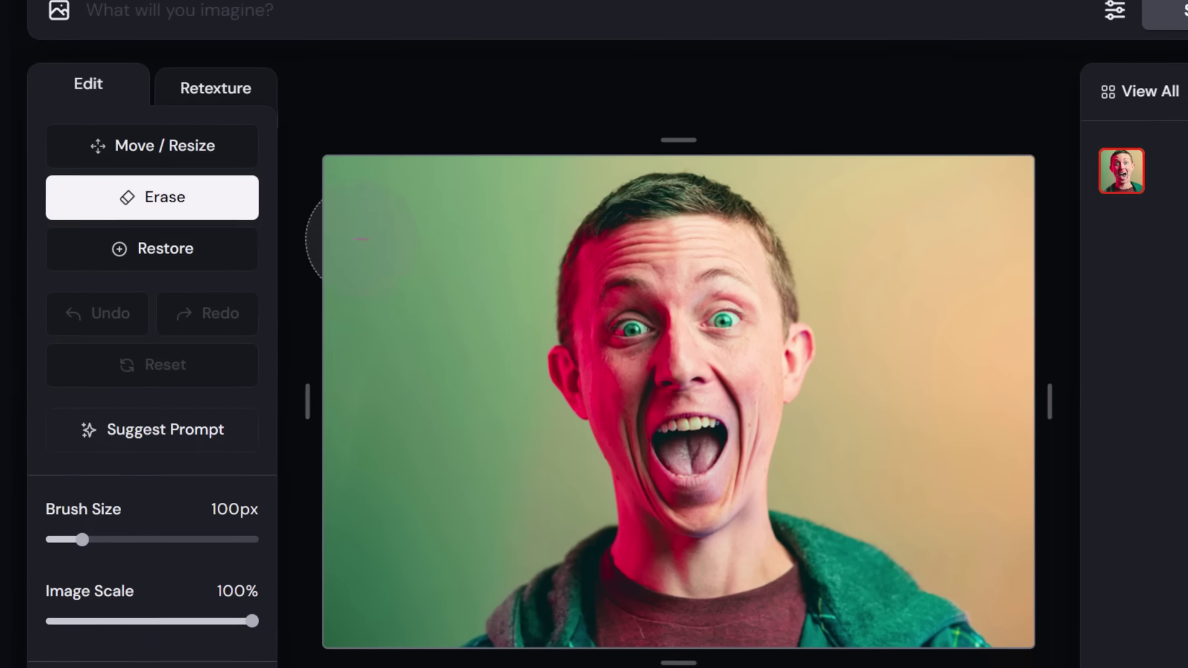
# Shift the portrait slightly left and extend the canvas to 80:59, shrinking the photo to 66%
pyautogui.click(177, 159)
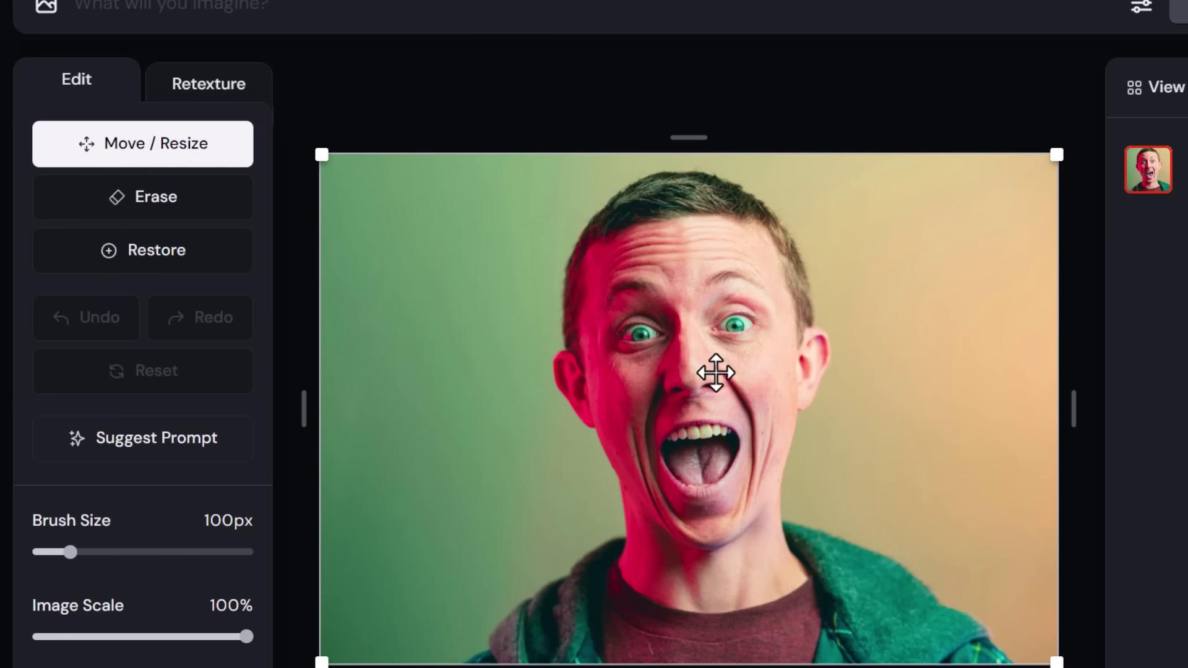
pyautogui.moveTo(715, 372); pyautogui.dragTo(669, 380)
pyautogui.moveTo(682, 137); pyautogui.dragTo(682, 122)
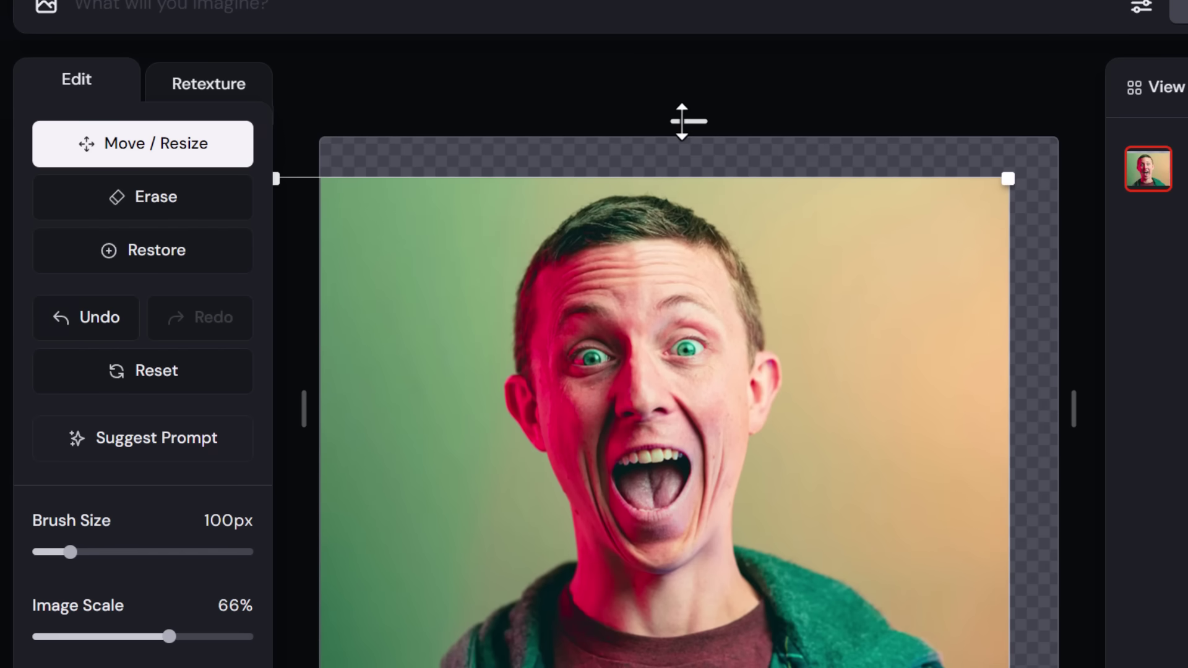
pyautogui.click(143, 205)
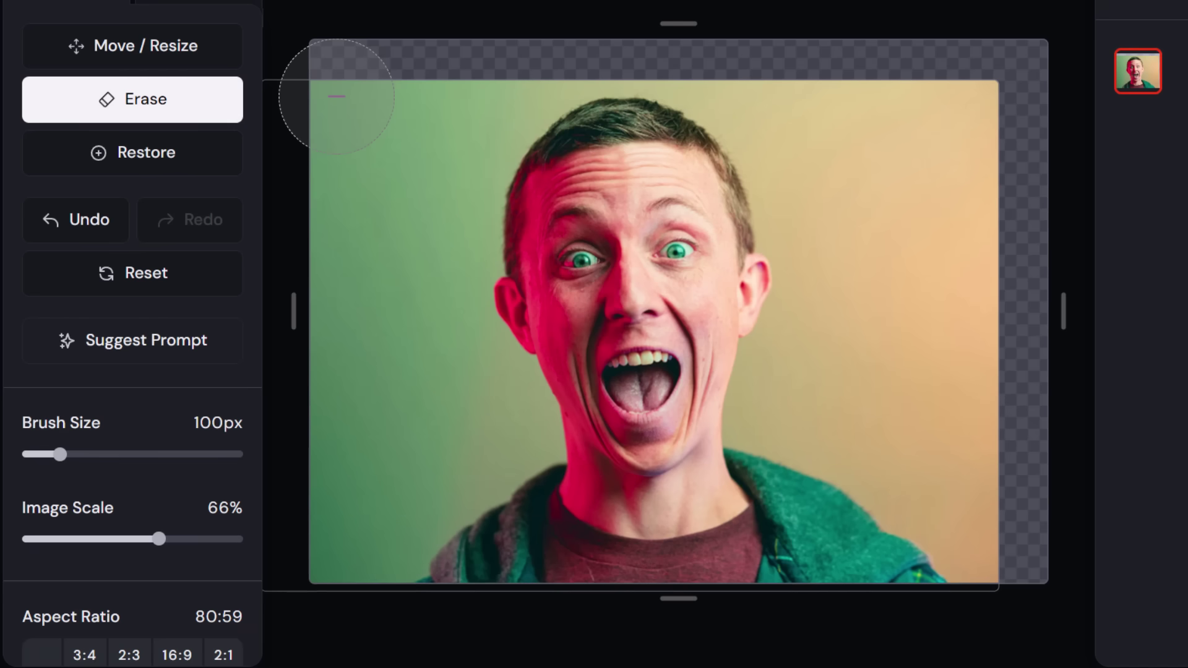
# Erase the background, shirt and neck, then restore the hair, cheek and ear with a 50px brush
pyautogui.moveTo(337, 96)
pyautogui.mouseDown()
pyautogui.moveTo(499, 393)
pyautogui.moveTo(906, 477)
pyautogui.moveTo(623, 595)
pyautogui.moveTo(471, 509)
pyautogui.mouseUp()
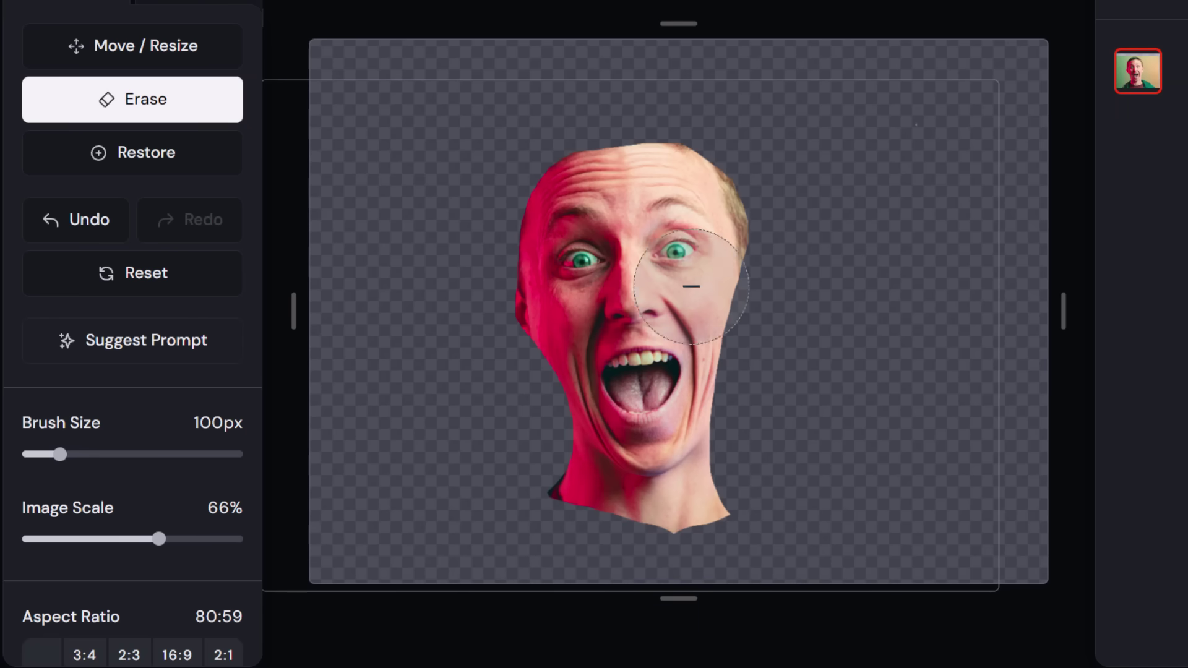
pyautogui.click(117, 155)
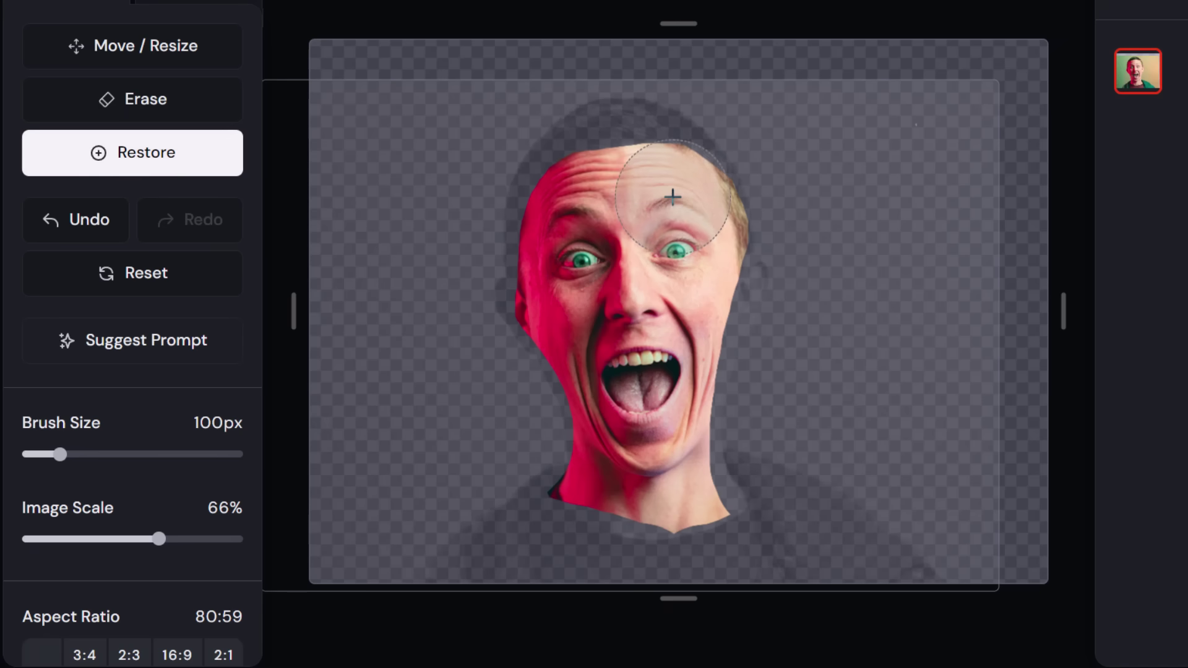
pyautogui.moveTo(678, 198)
pyautogui.mouseDown()
pyautogui.moveTo(629, 165)
pyautogui.moveTo(560, 192)
pyautogui.moveTo(570, 265)
pyautogui.moveTo(545, 284)
pyautogui.moveTo(594, 318)
pyautogui.moveTo(585, 316)
pyautogui.mouseUp()
pyautogui.moveTo(60, 455); pyautogui.dragTo(33, 457)
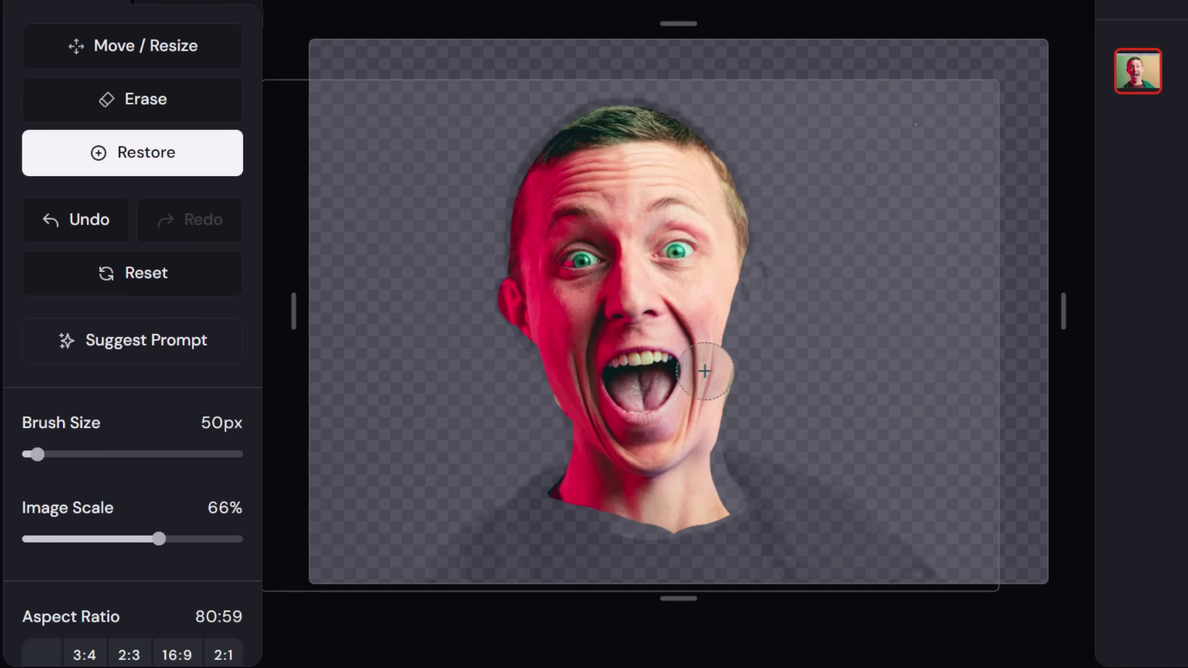
pyautogui.moveTo(705, 372)
pyautogui.mouseDown()
pyautogui.moveTo(709, 316)
pyautogui.moveTo(737, 284)
pyautogui.moveTo(729, 266)
pyautogui.moveTo(722, 284)
pyautogui.moveTo(739, 289)
pyautogui.moveTo(742, 273)
pyautogui.moveTo(729, 312)
pyautogui.mouseUp()
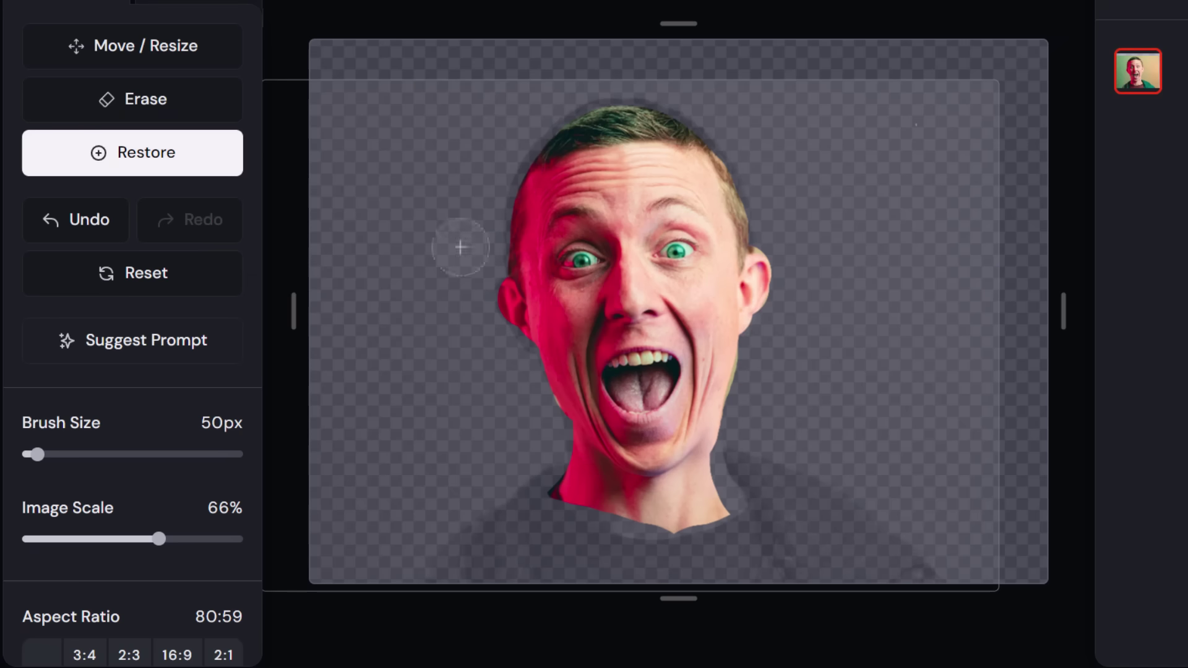
pyautogui.click(132, 115)
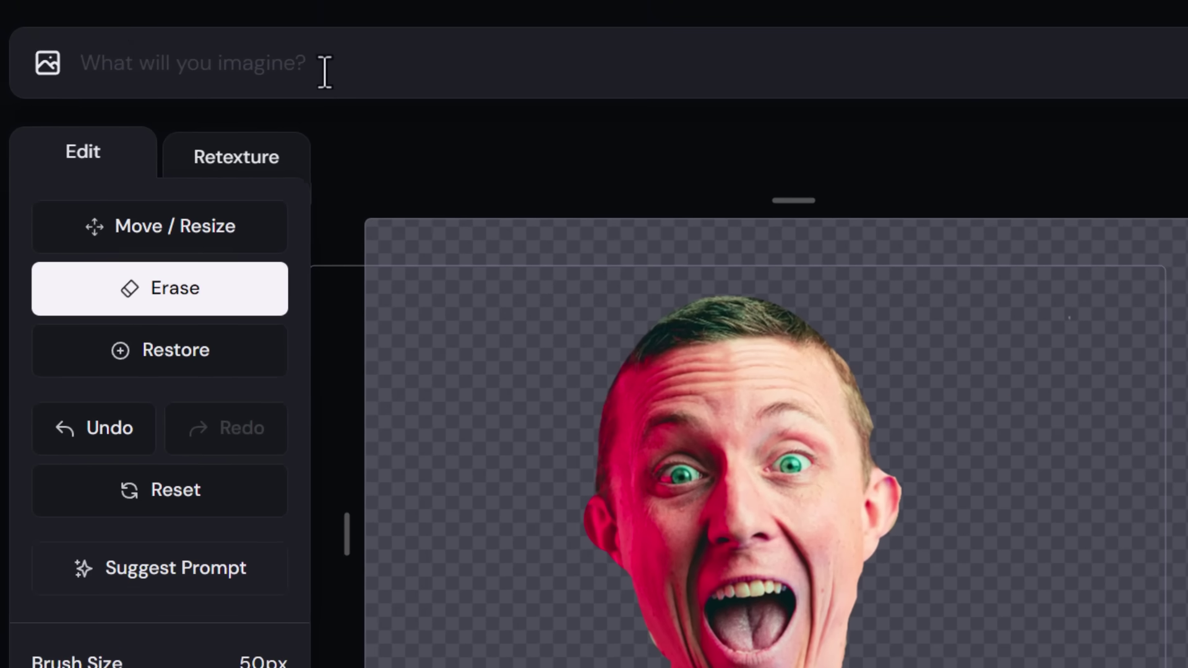
# Submit the edit prompt 'a man with a silly face, inside a spaceship cockpit, hyperspace'
pyautogui.write('a man with a silly face, inside a spaceship cockpit, hyperspace')
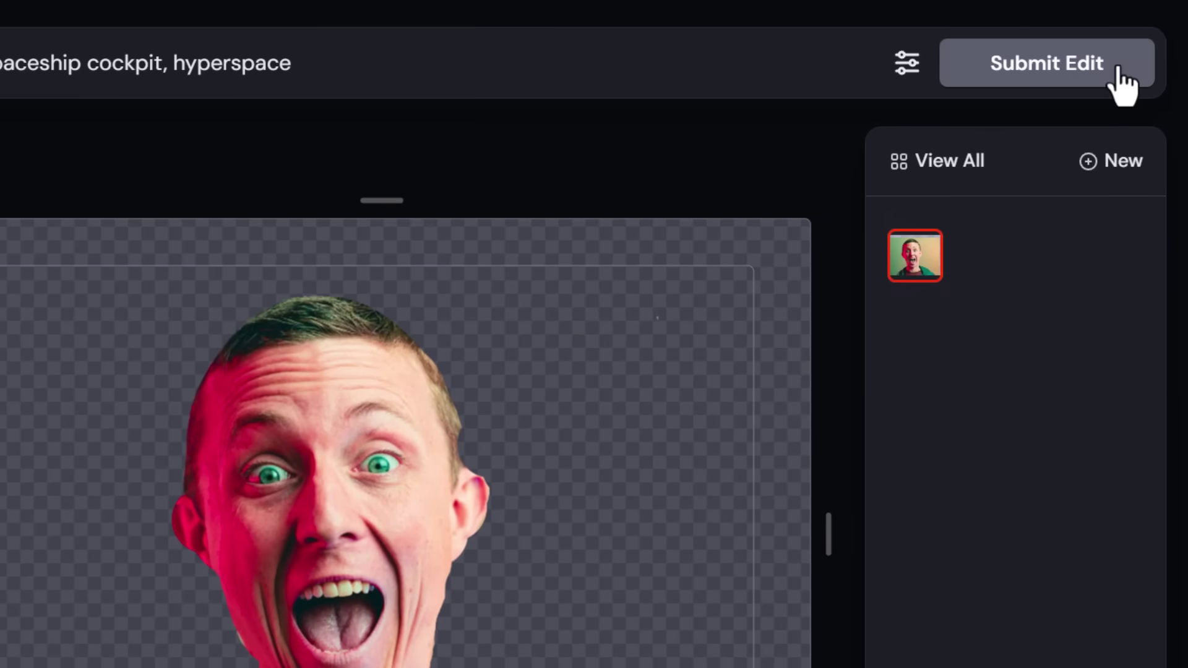
pyautogui.click(1119, 69)
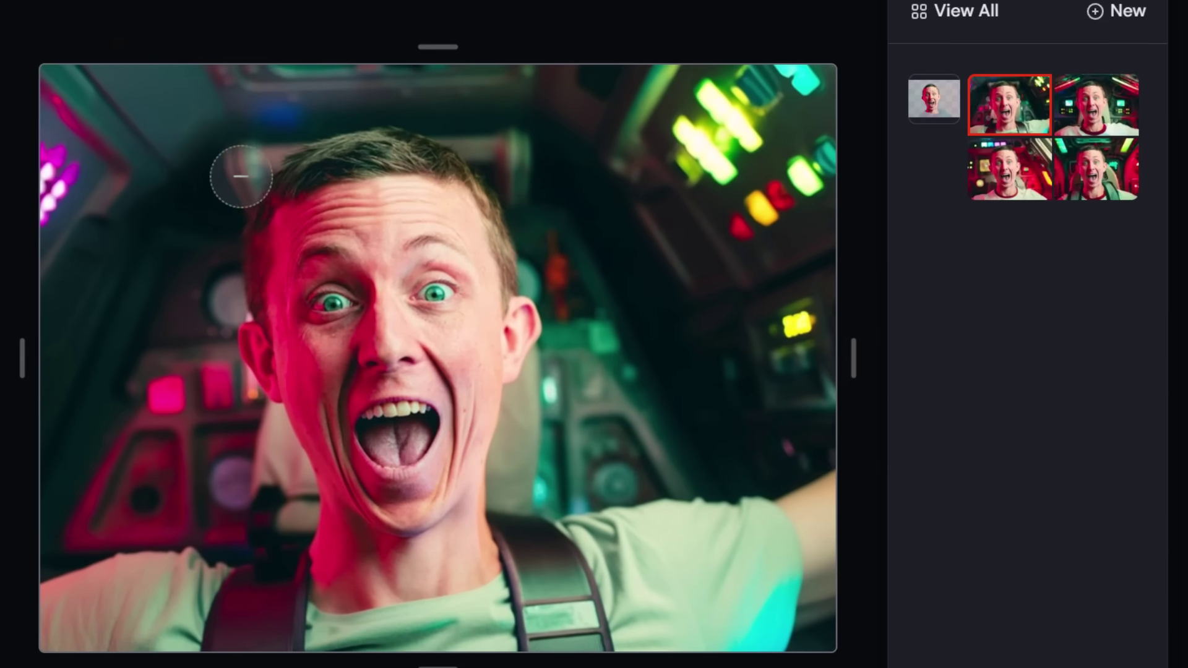
# Compare the cockpit variations and pick the bottom-right one with seat straps and red panels
pyautogui.click(1094, 127)
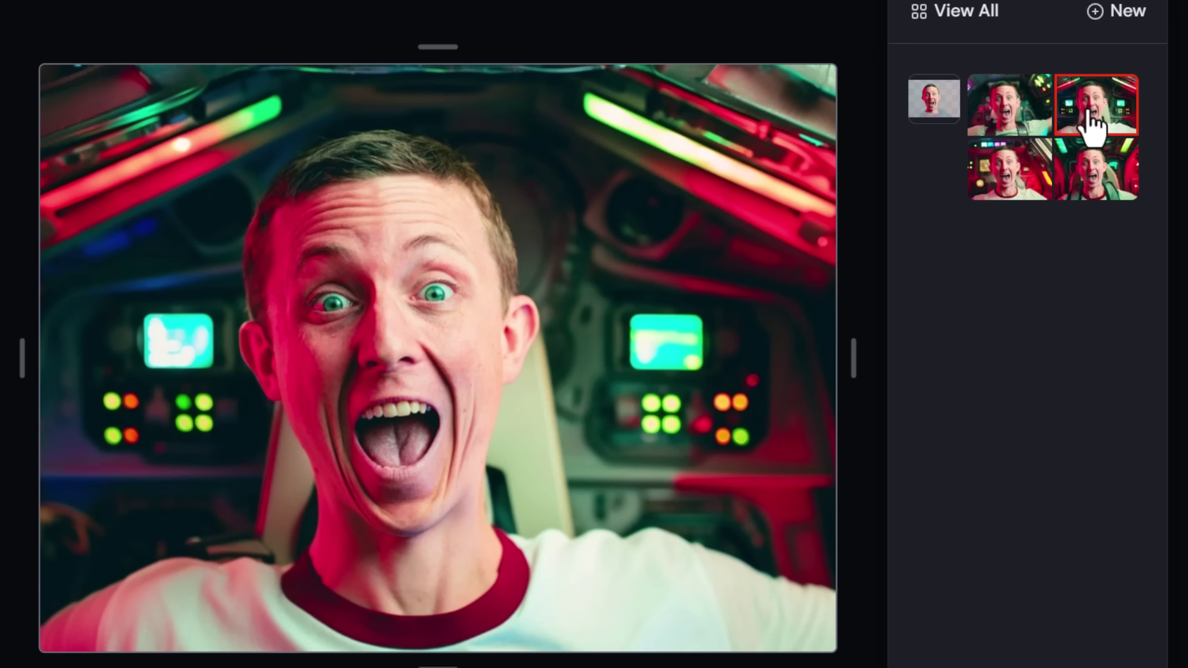
pyautogui.click(1090, 181)
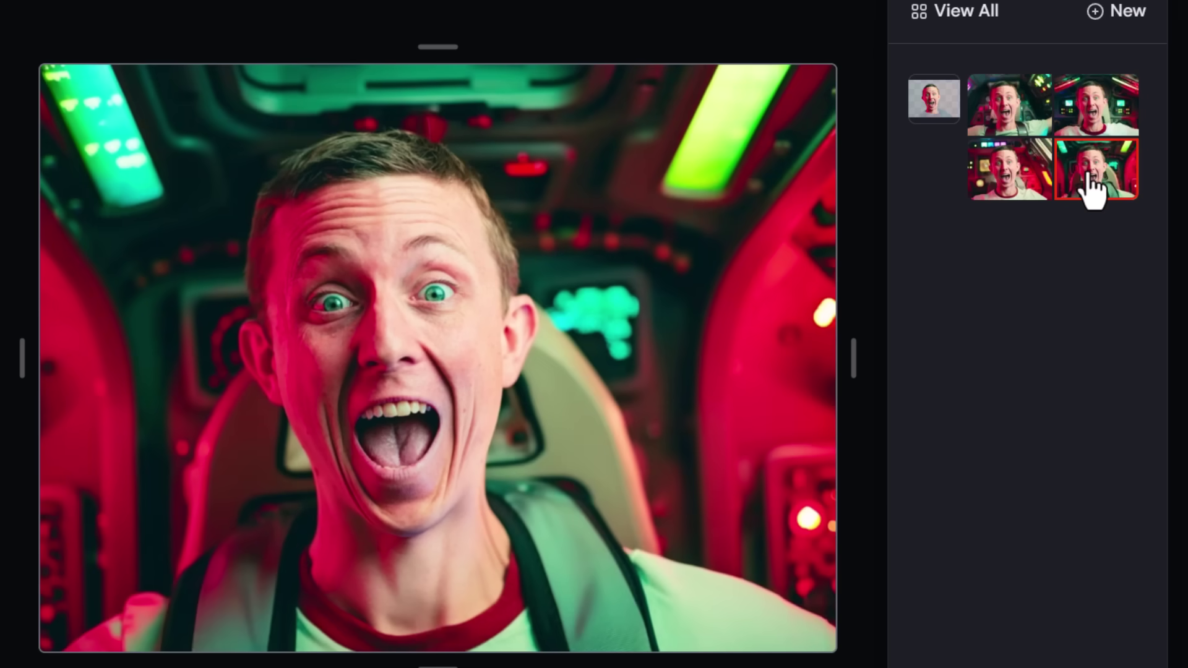
pyautogui.click(1015, 186)
pyautogui.click(1076, 189)
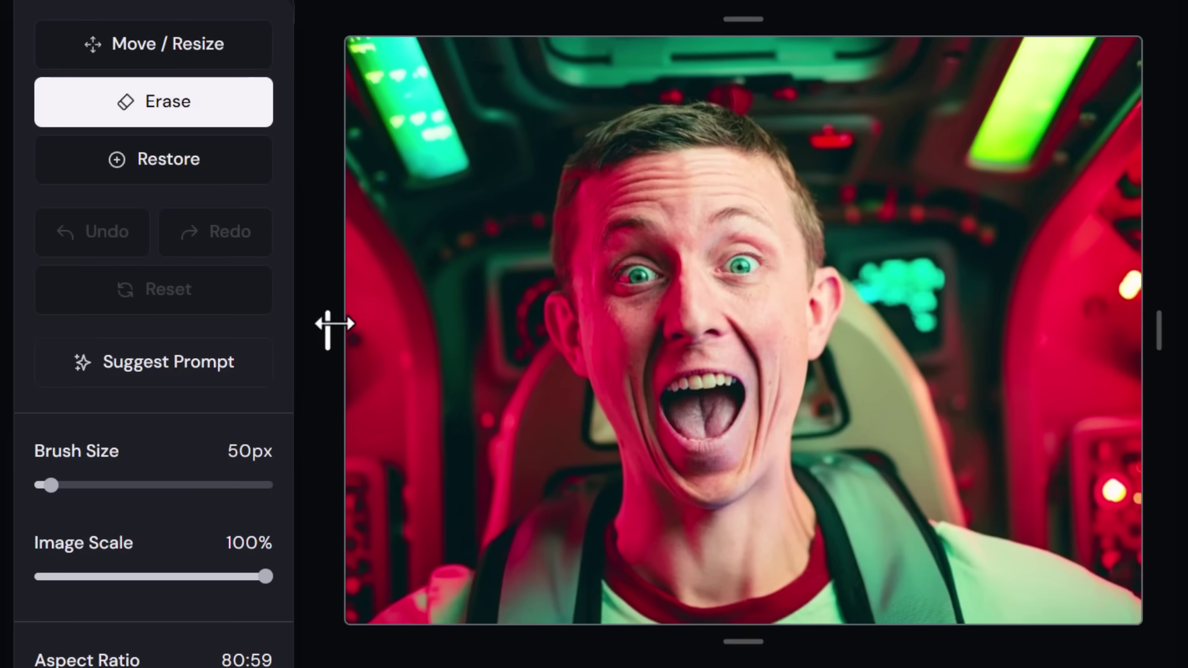
# Set the canvas to 16:9 with the cockpit image at 99%, pushed right, leaving transparent space left
pyautogui.click(158, 54)
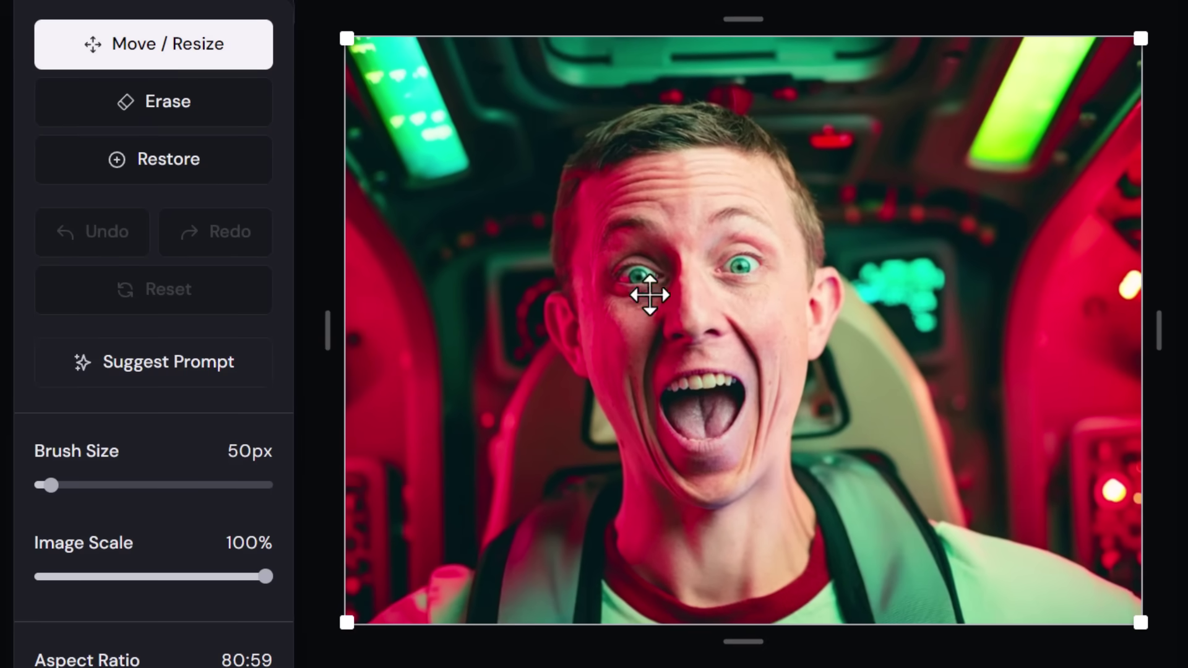
pyautogui.moveTo(613, 307); pyautogui.dragTo(745, 319)
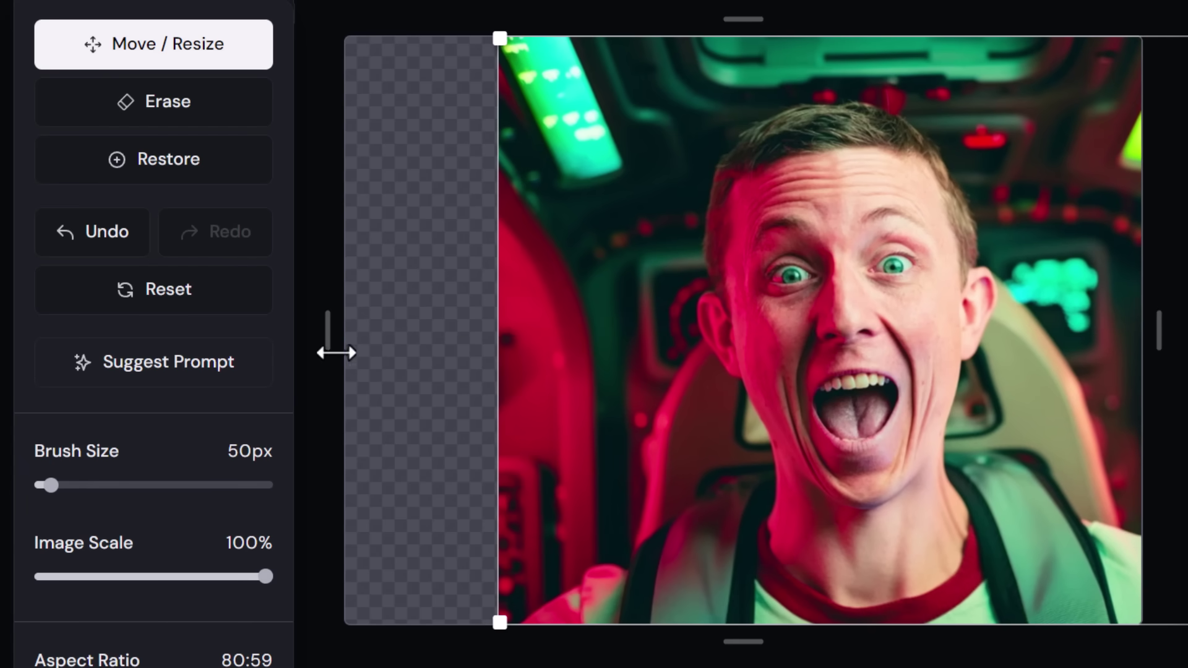
pyautogui.moveTo(336, 353)
pyautogui.mouseDown()
pyautogui.moveTo(273, 350)
pyautogui.moveTo(318, 350)
pyautogui.mouseUp()
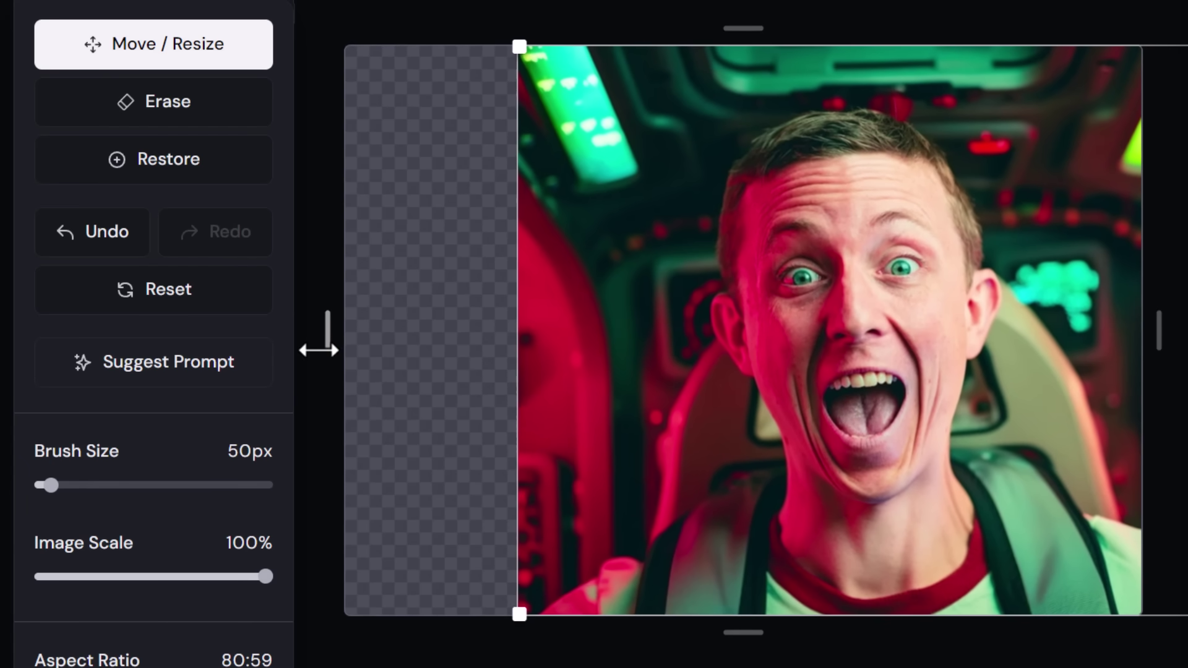
pyautogui.scroll(-3, 149, 417)
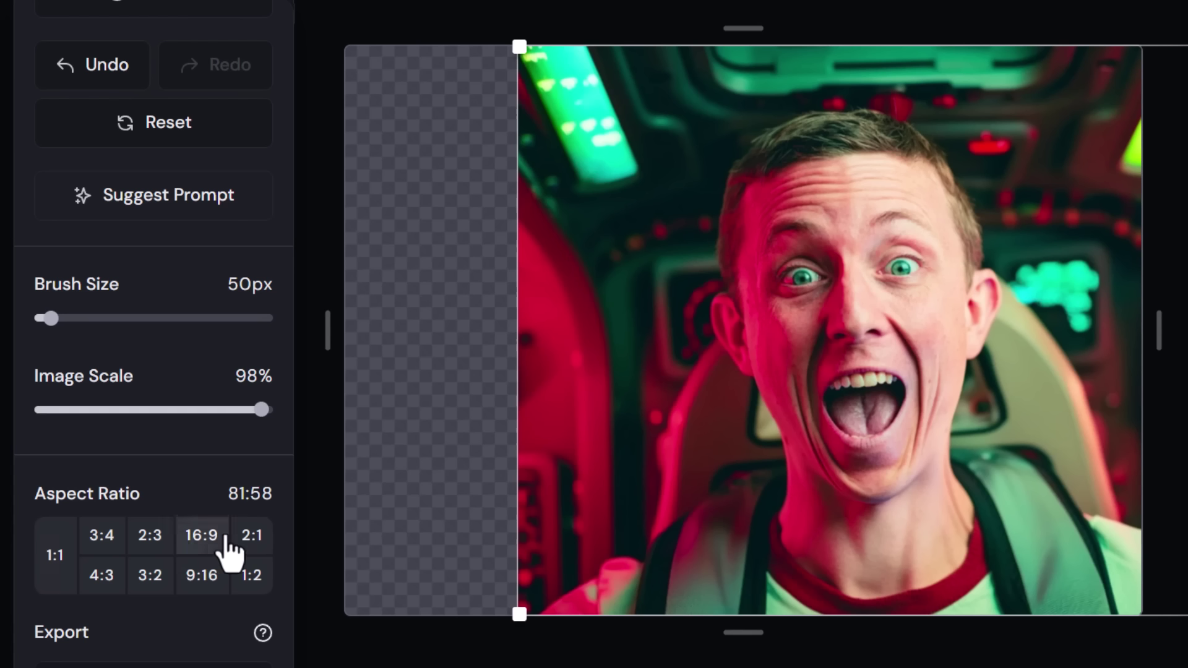
pyautogui.click(204, 545)
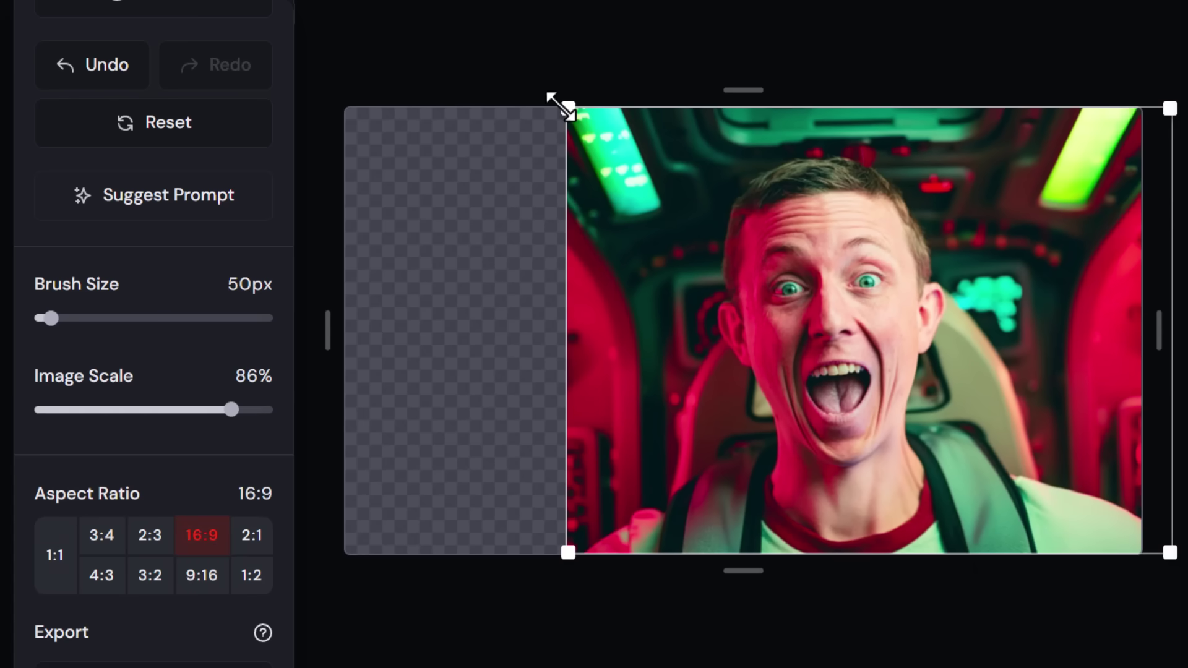
pyautogui.moveTo(560, 107); pyautogui.dragTo(461, 31)
pyautogui.moveTo(770, 322); pyautogui.dragTo(887, 336)
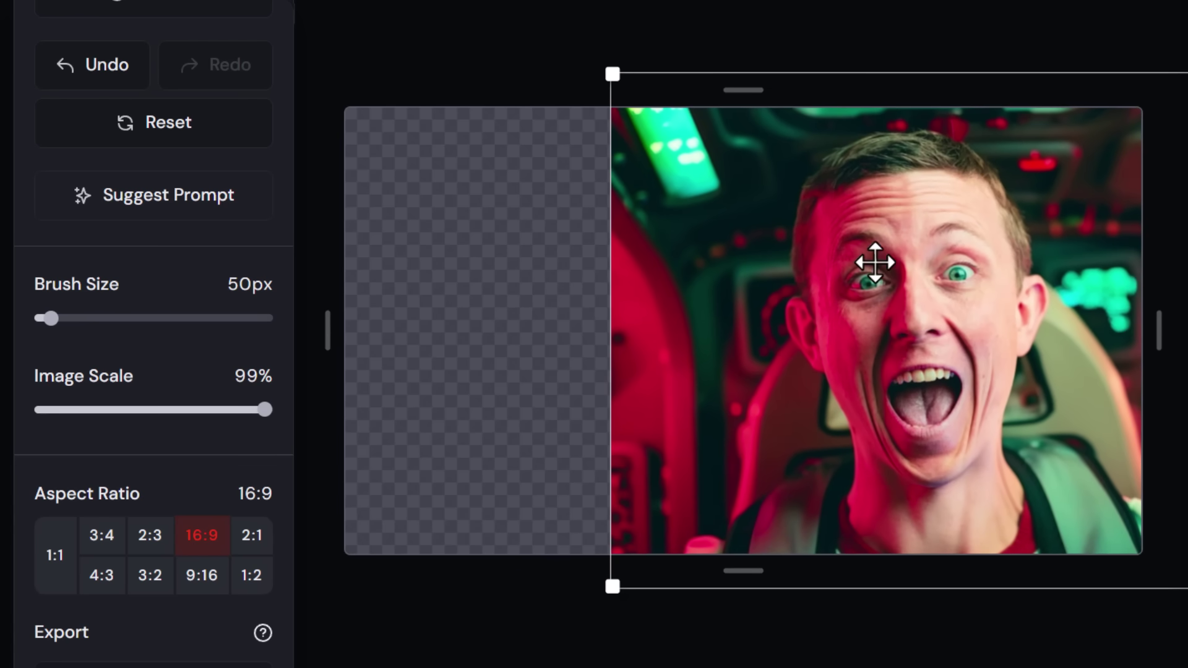
pyautogui.moveTo(870, 266); pyautogui.dragTo(857, 260)
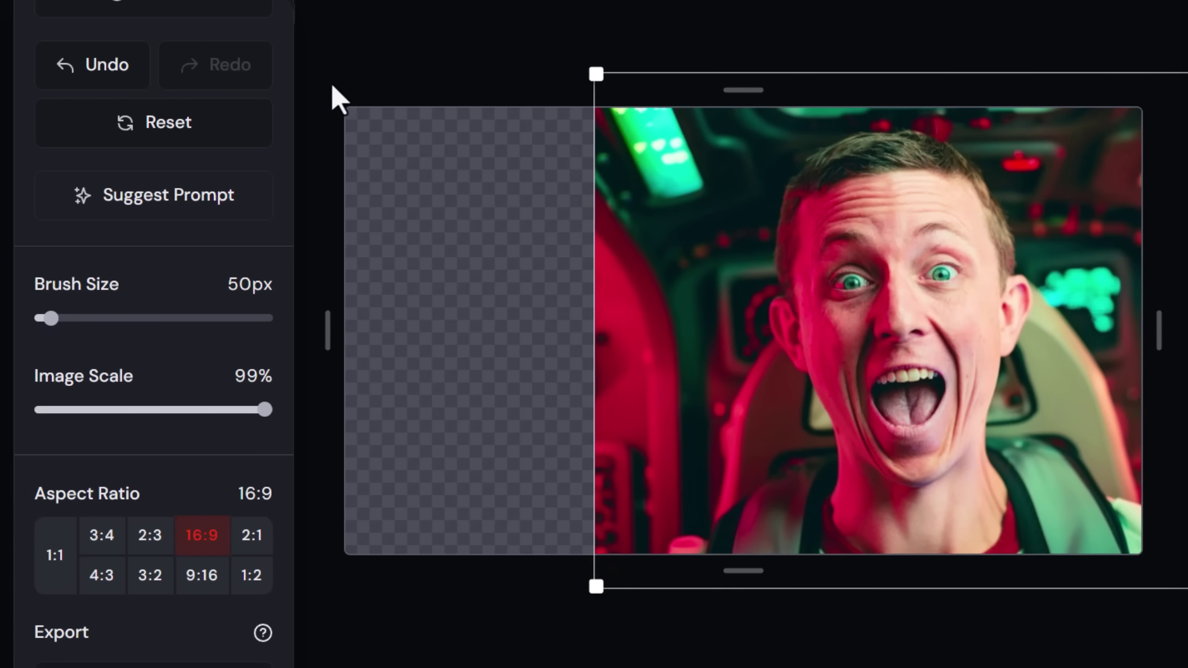
pyautogui.scroll(3, 176, 180)
# Erase a curved strip along the photo's left edge and submit an auto-suggested prompt to fill the canvas
pyautogui.click(197, 118)
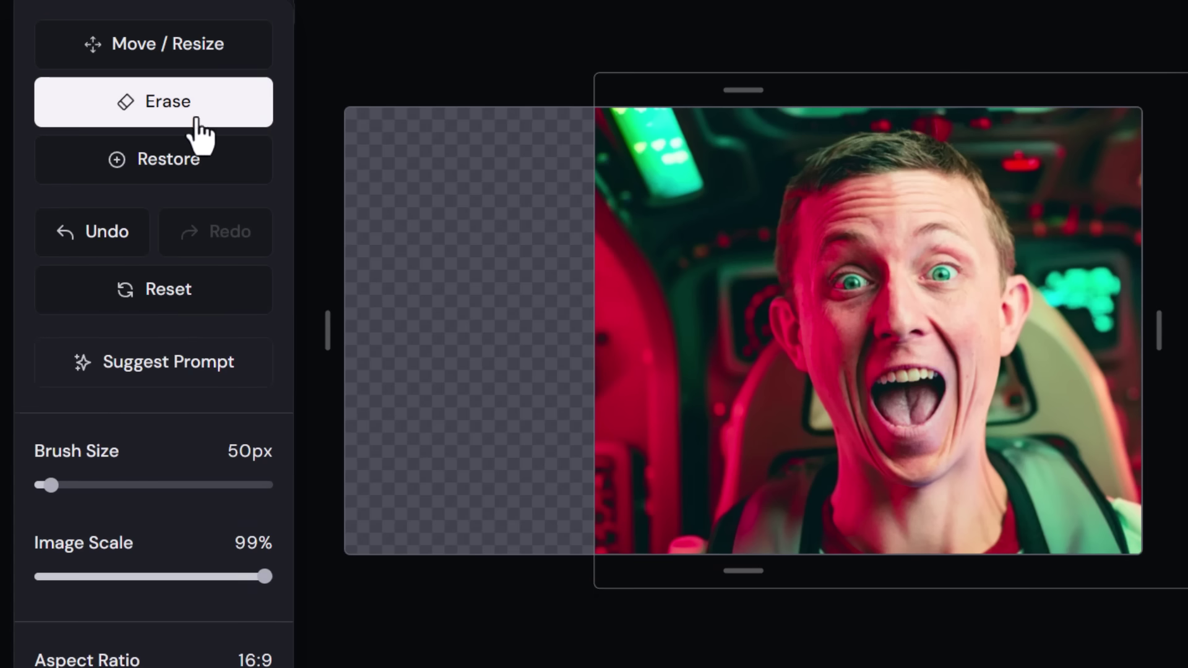
pyautogui.moveTo(623, 112)
pyautogui.mouseDown()
pyautogui.moveTo(588, 472)
pyautogui.moveTo(661, 105)
pyautogui.moveTo(616, 486)
pyautogui.moveTo(703, 53)
pyautogui.moveTo(629, 578)
pyautogui.mouseUp()
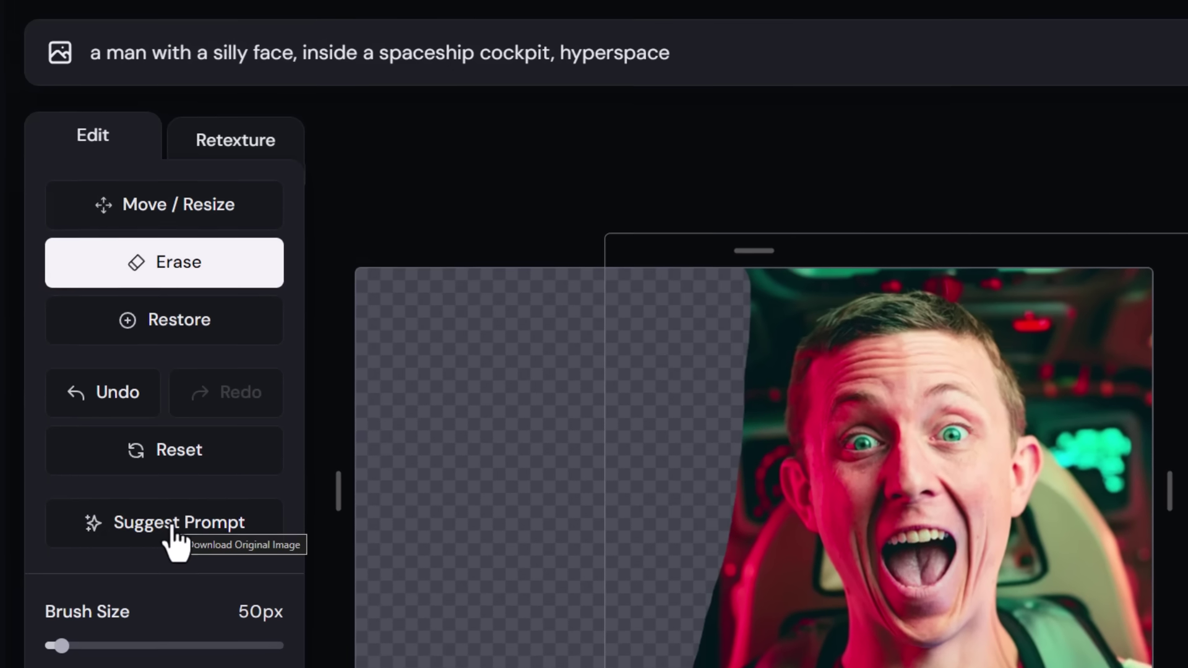
pyautogui.click(163, 368)
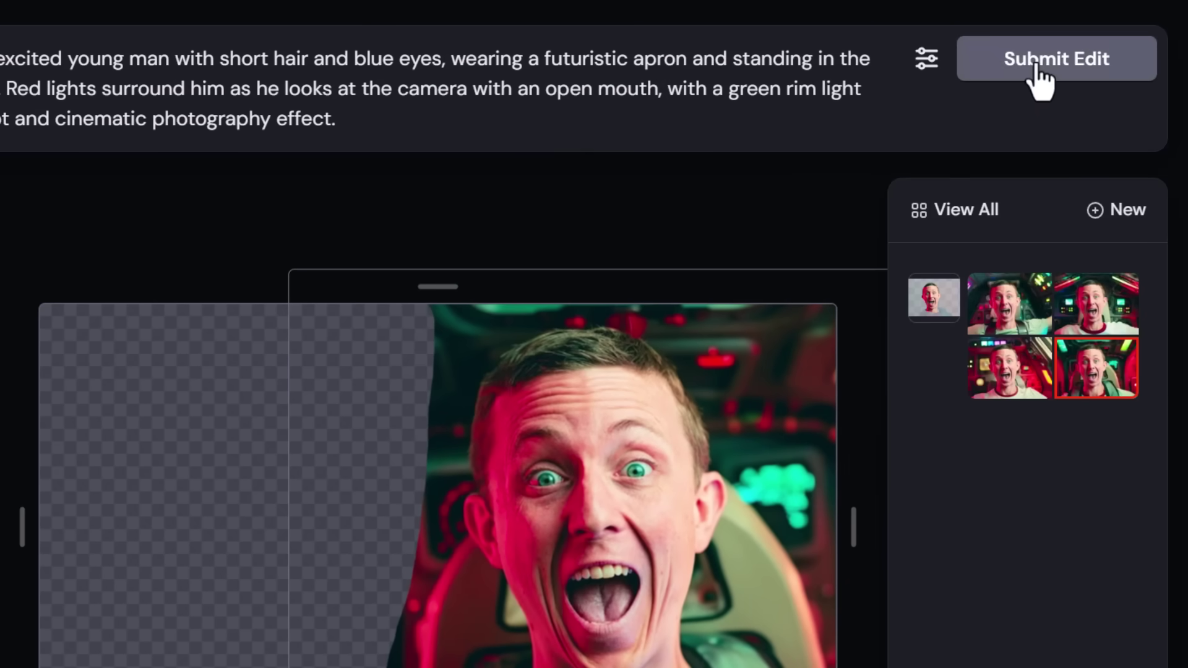
pyautogui.click(1035, 65)
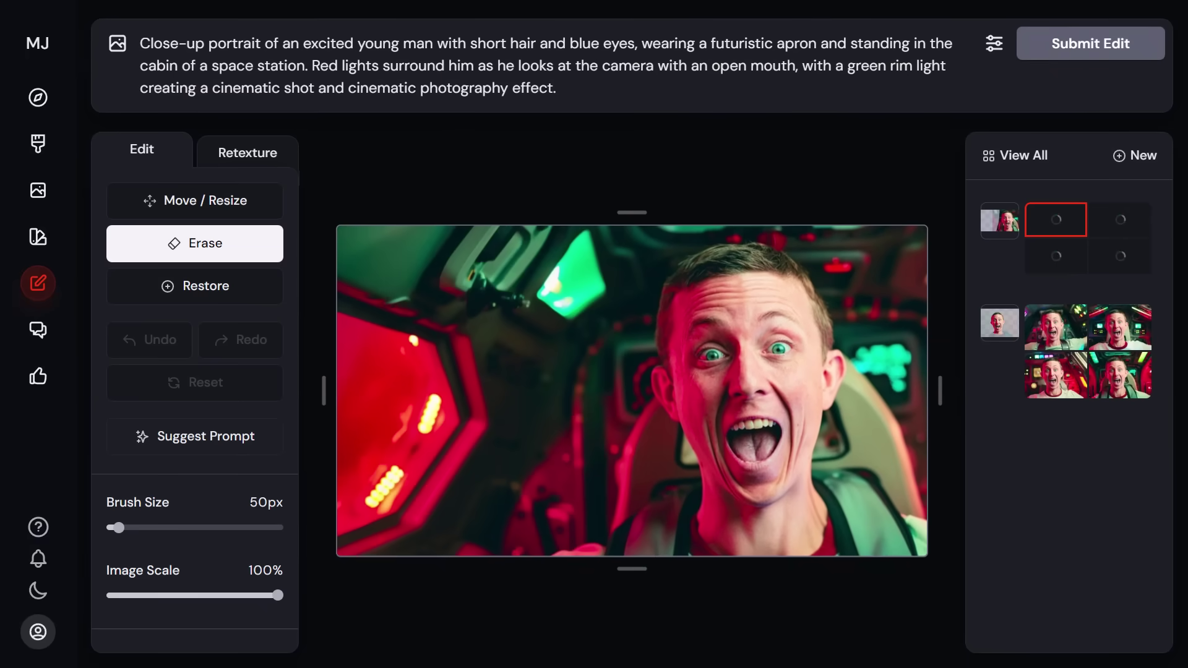
# Preview the four new 16:9 cockpit variations, ending on the top-left one
pyautogui.click(1117, 239)
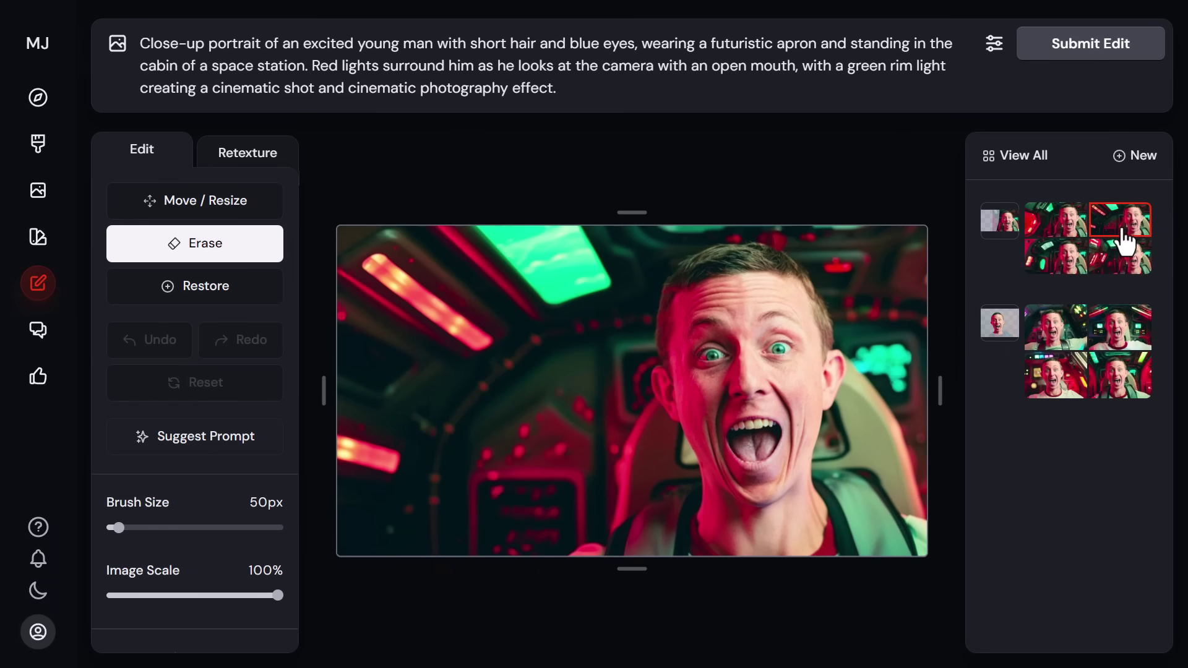
pyautogui.click(1108, 266)
pyautogui.click(1061, 266)
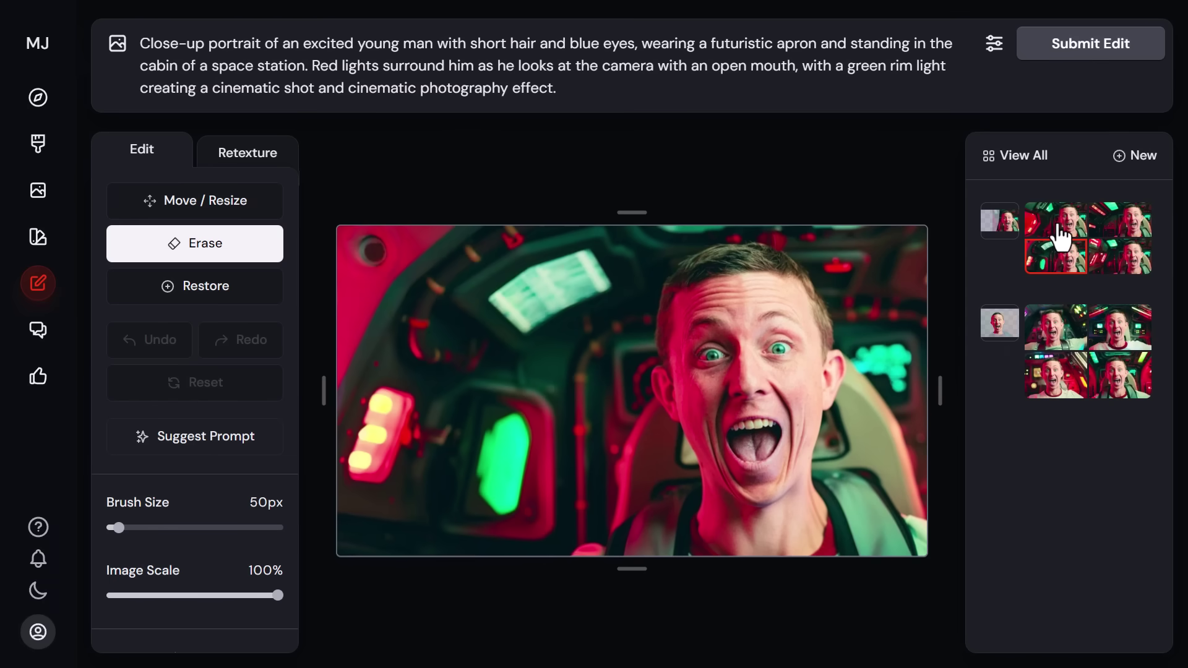
pyautogui.click(1060, 236)
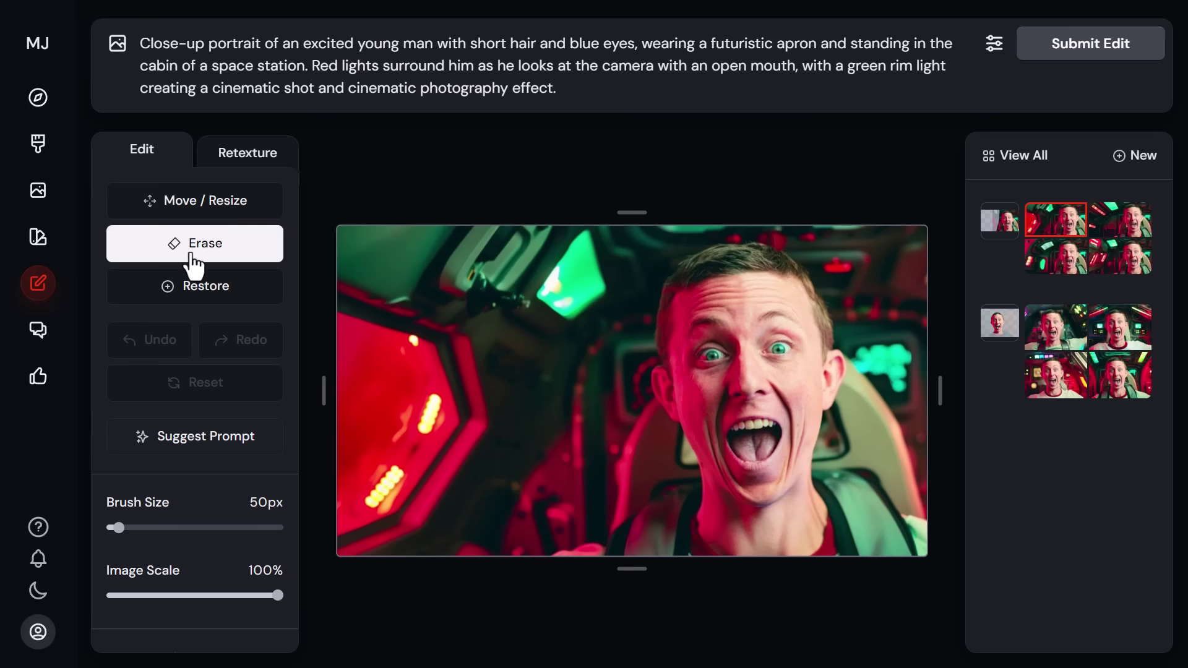
# Erase a band across both eyes and replace the prompt with 'cyberpunk goggles'
pyautogui.moveTo(679, 354); pyautogui.dragTo(825, 339)
pyautogui.moveTo(731, 341); pyautogui.dragTo(656, 350)
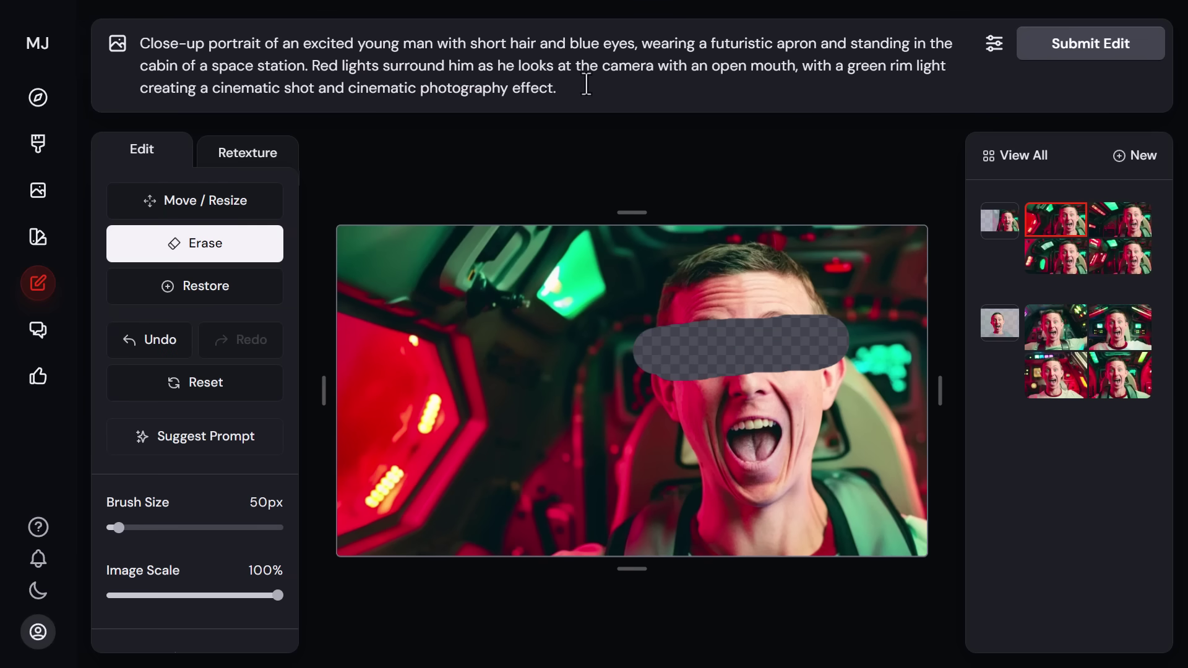
pyautogui.moveTo(586, 80)
pyautogui.mouseDown()
pyautogui.moveTo(498, 86)
pyautogui.moveTo(212, 33)
pyautogui.mouseUp()
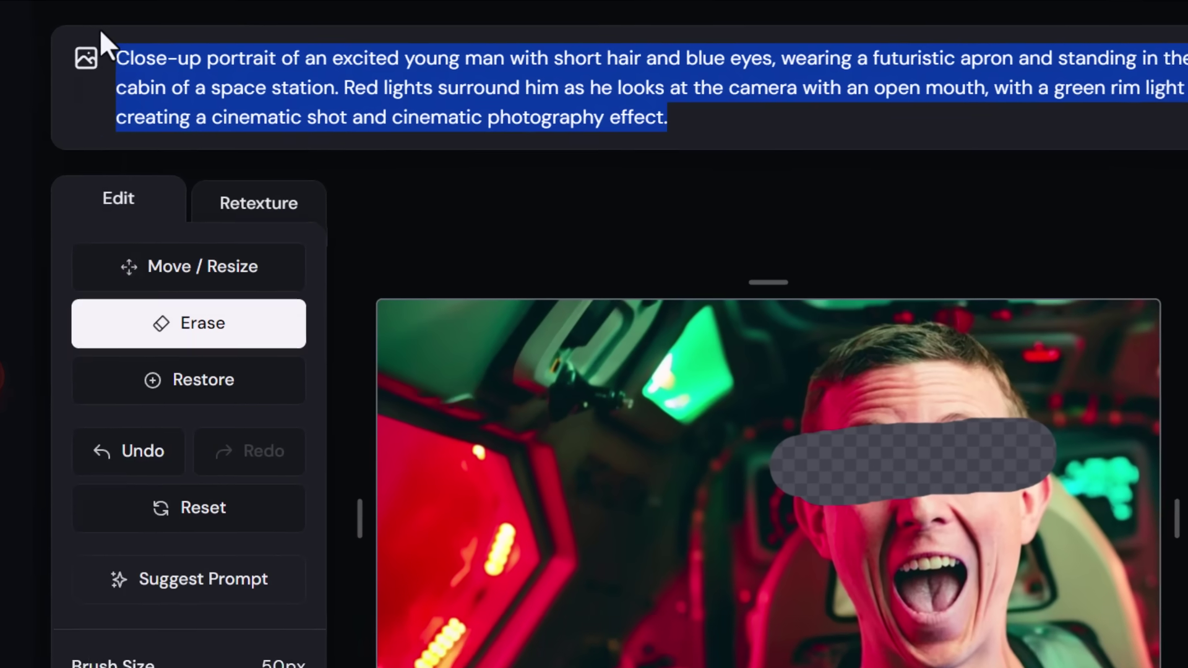
pyautogui.write('cyberpunk goggles')
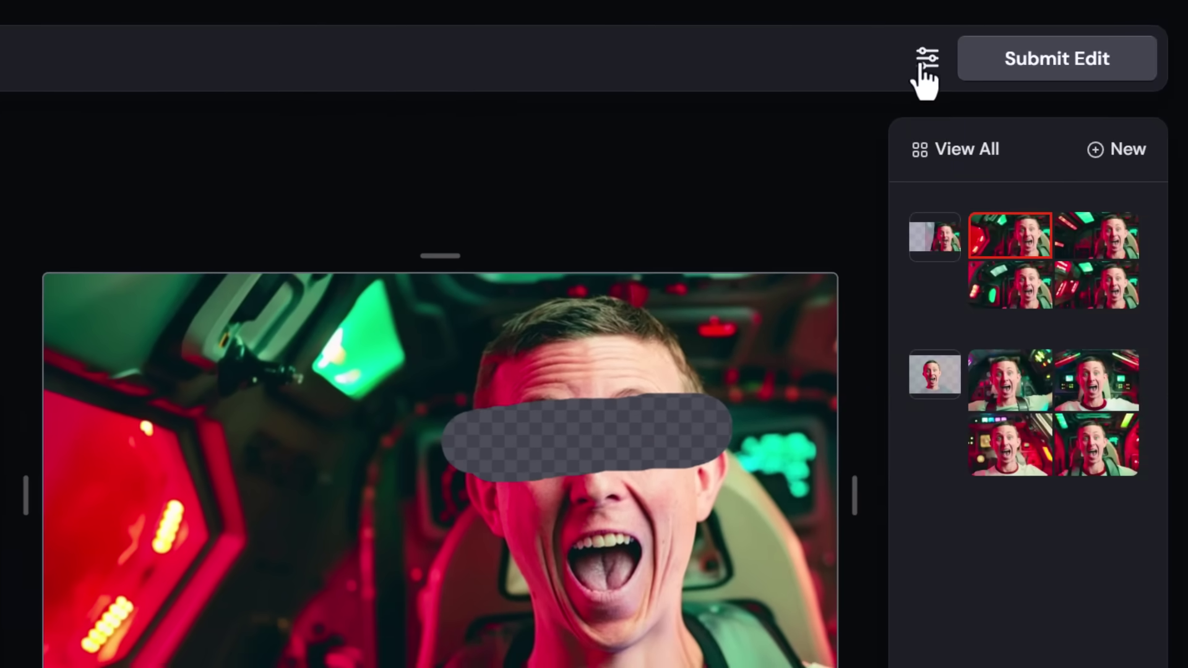
# Set the generation settings to model version 6.1 with personalization off
pyautogui.click(925, 62)
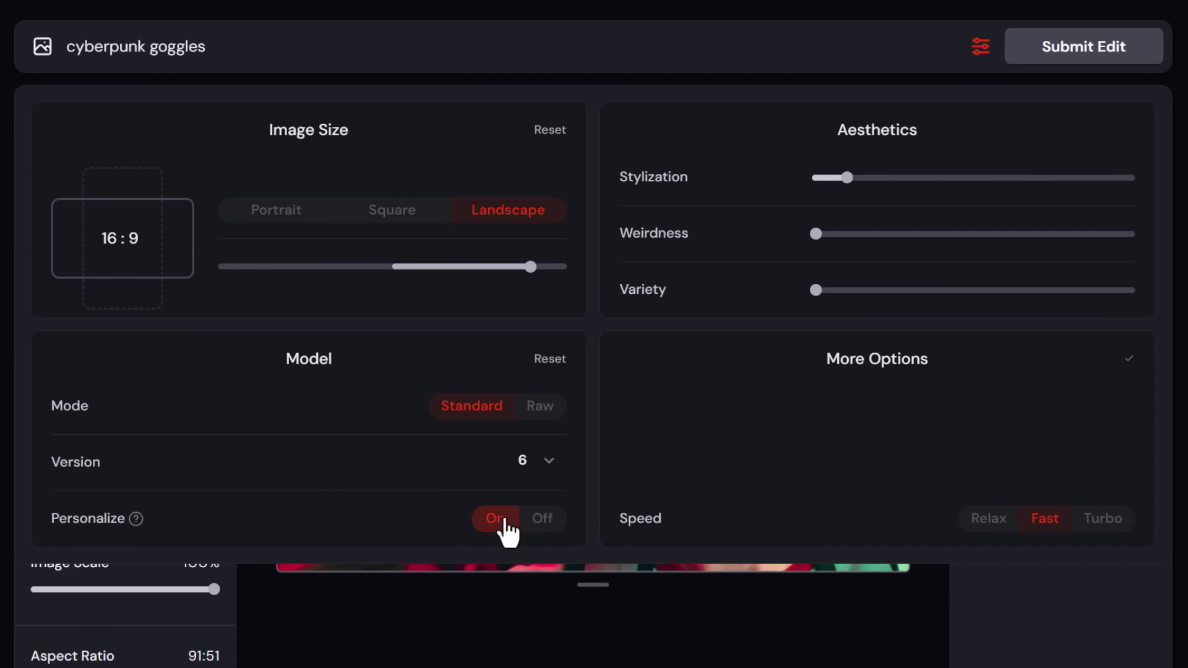
pyautogui.click(547, 465)
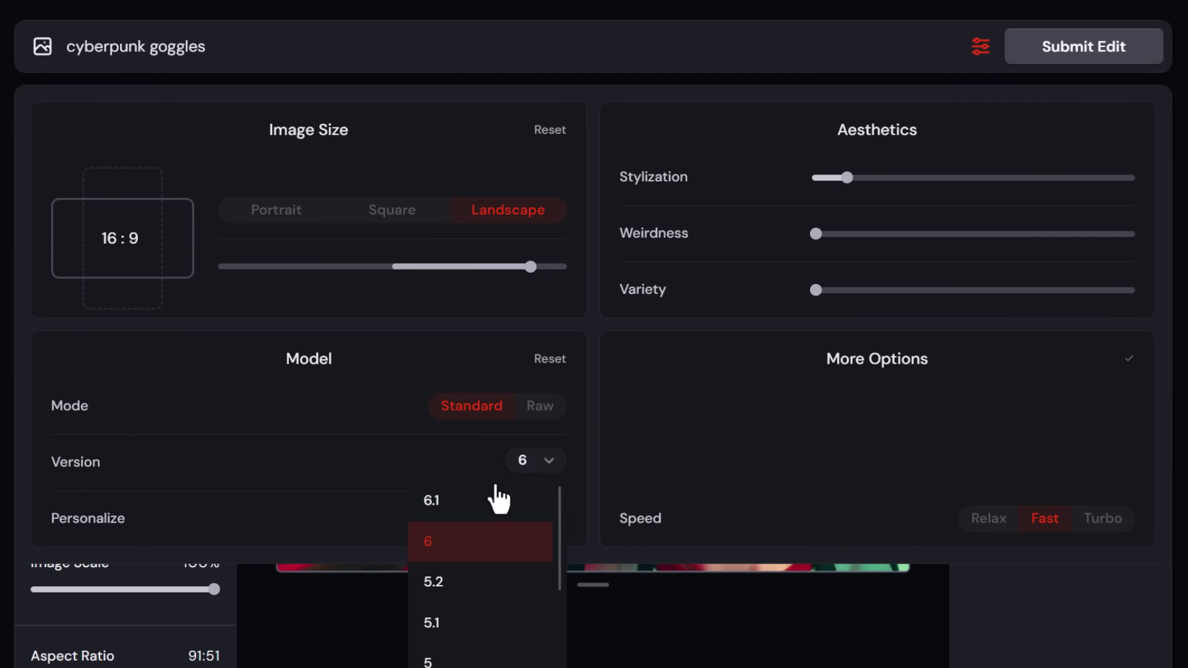
pyautogui.click(470, 499)
pyautogui.moveTo(846, 182)
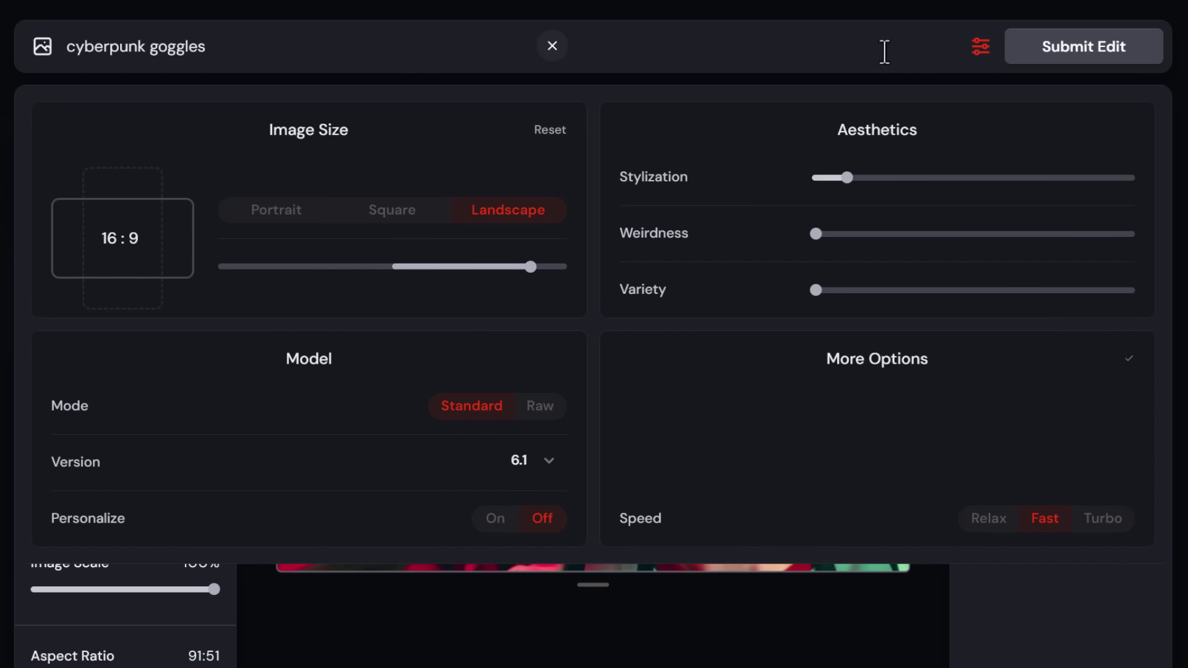
pyautogui.click(980, 46)
pyautogui.click(42, 46)
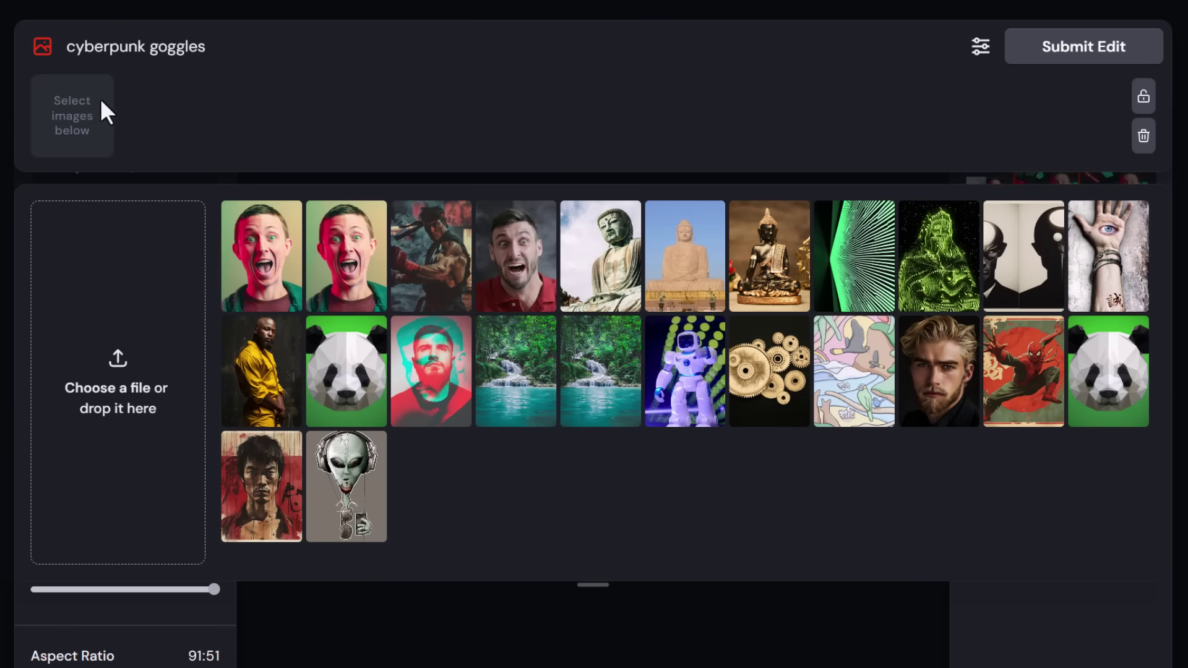
# Generate the goggles edit and view the top-right variant with round glowing cyberpunk lenses
pyautogui.click(42, 50)
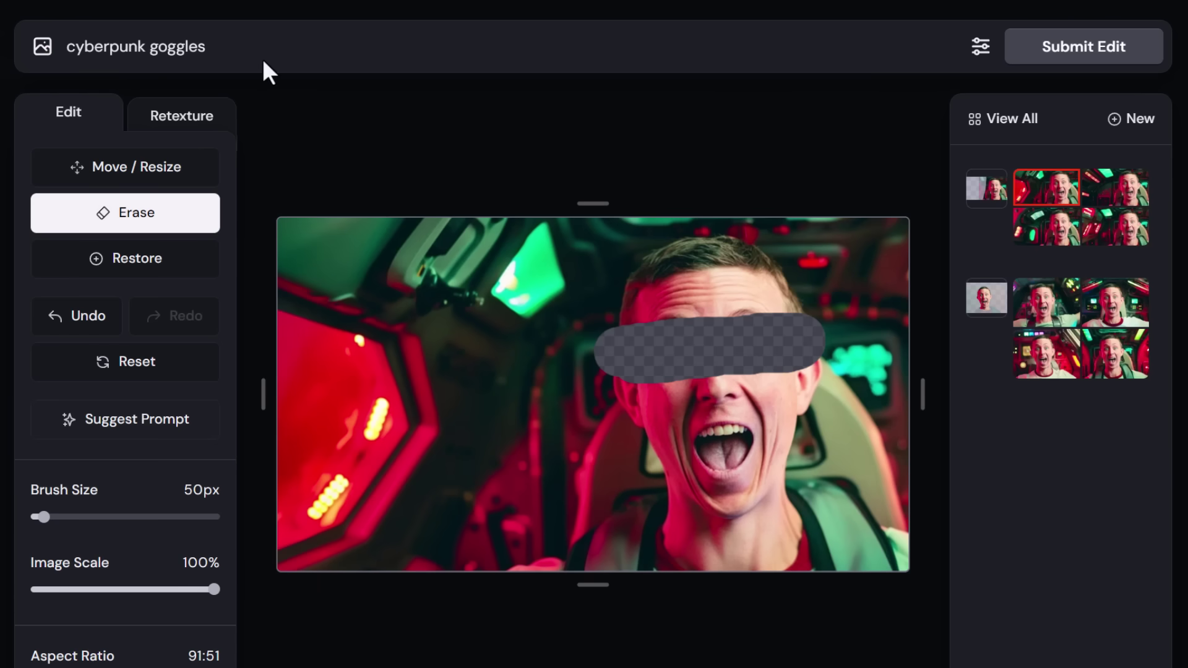
pyautogui.click(1114, 62)
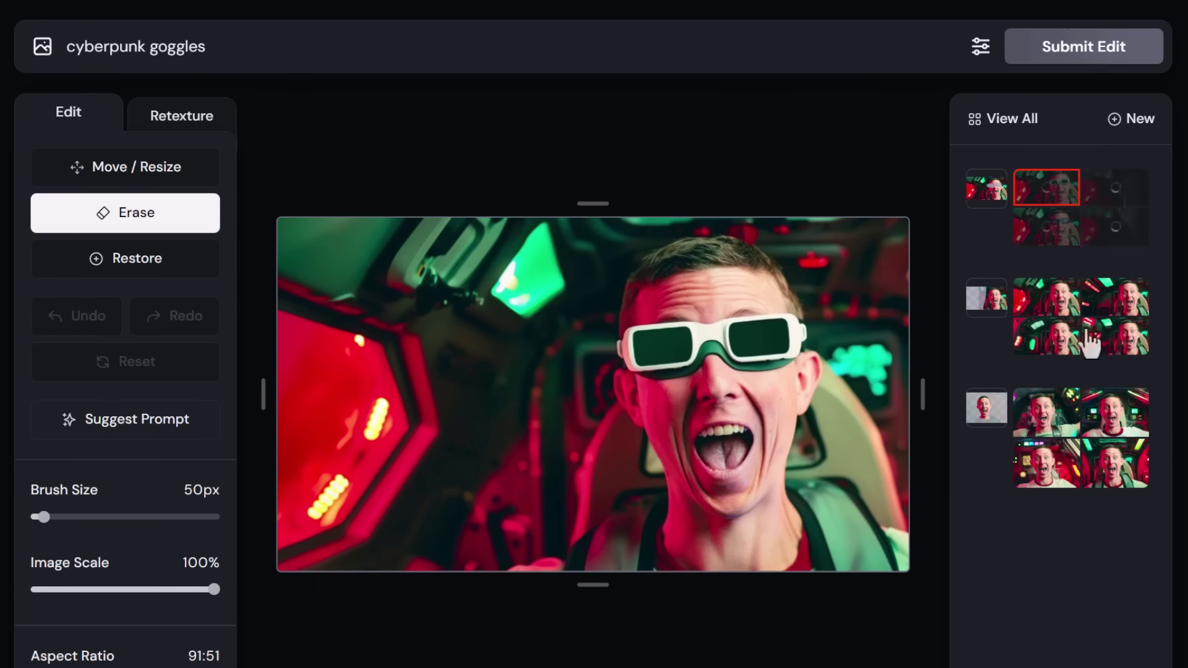
pyautogui.click(1125, 199)
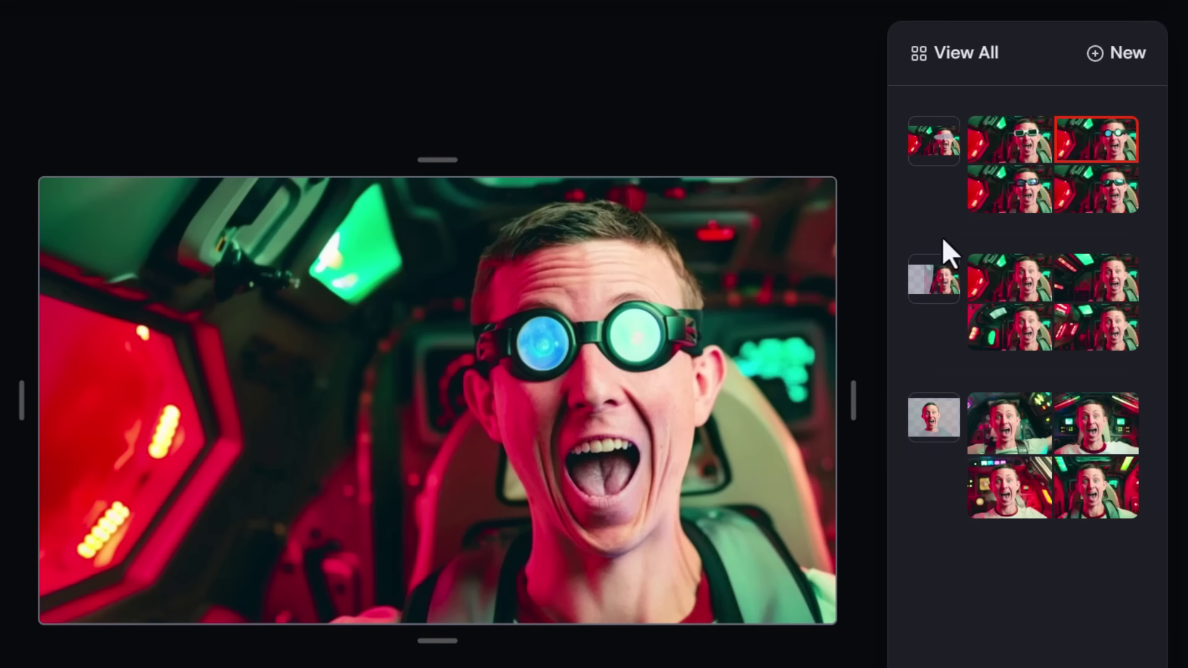
# Review the background-erased, original, extension-source and eyes-erased versions, then reload the goggles result and show uploads
pyautogui.click(935, 296)
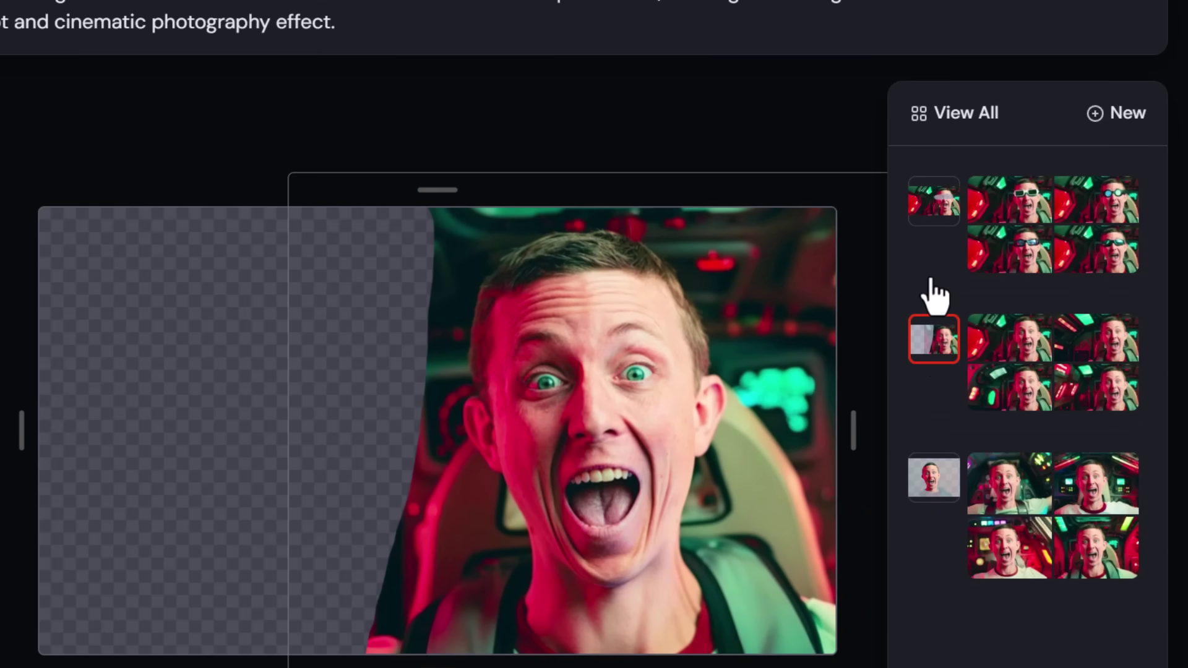
pyautogui.click(936, 477)
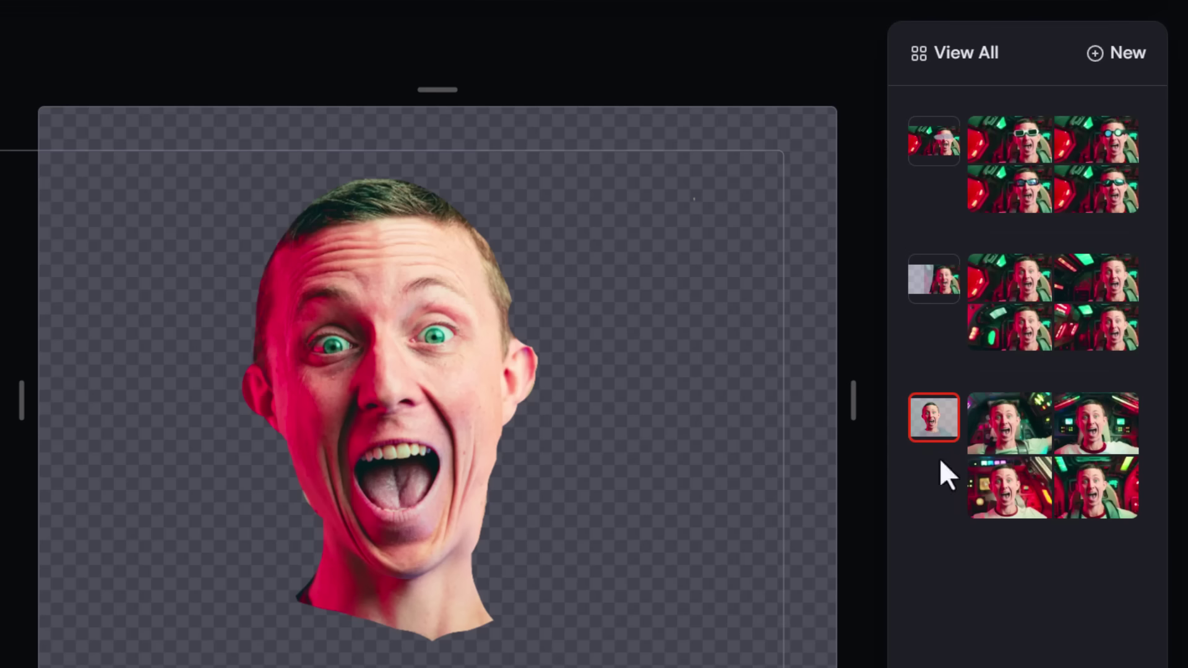
pyautogui.click(938, 281)
pyautogui.click(936, 202)
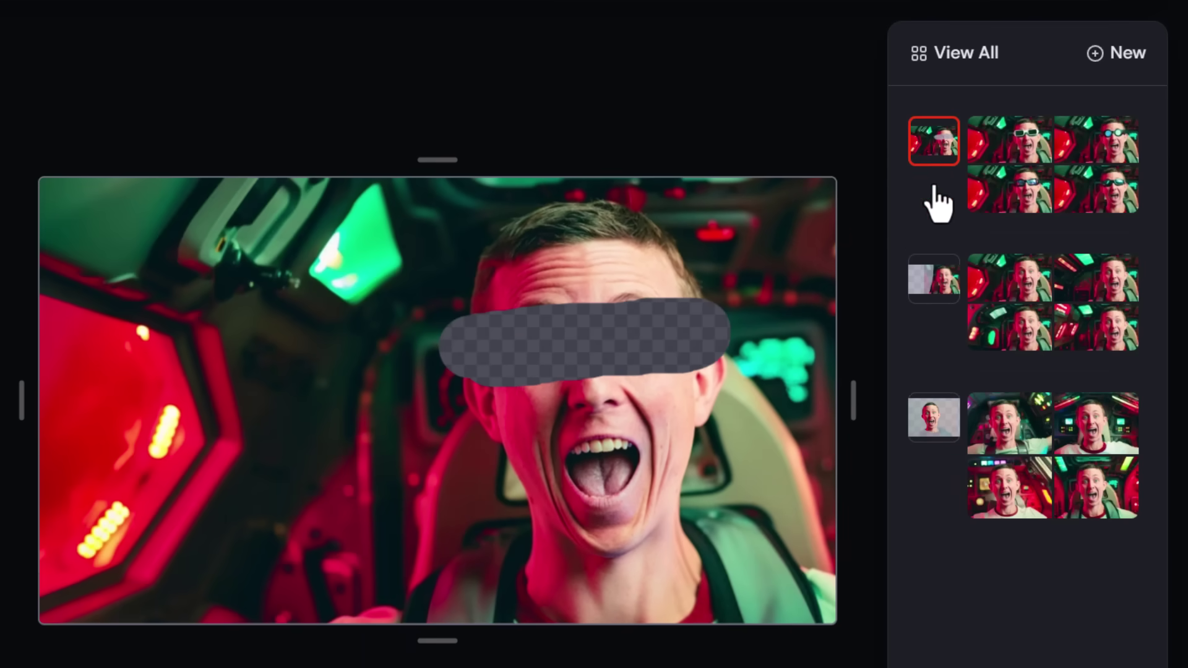
pyautogui.click(1096, 148)
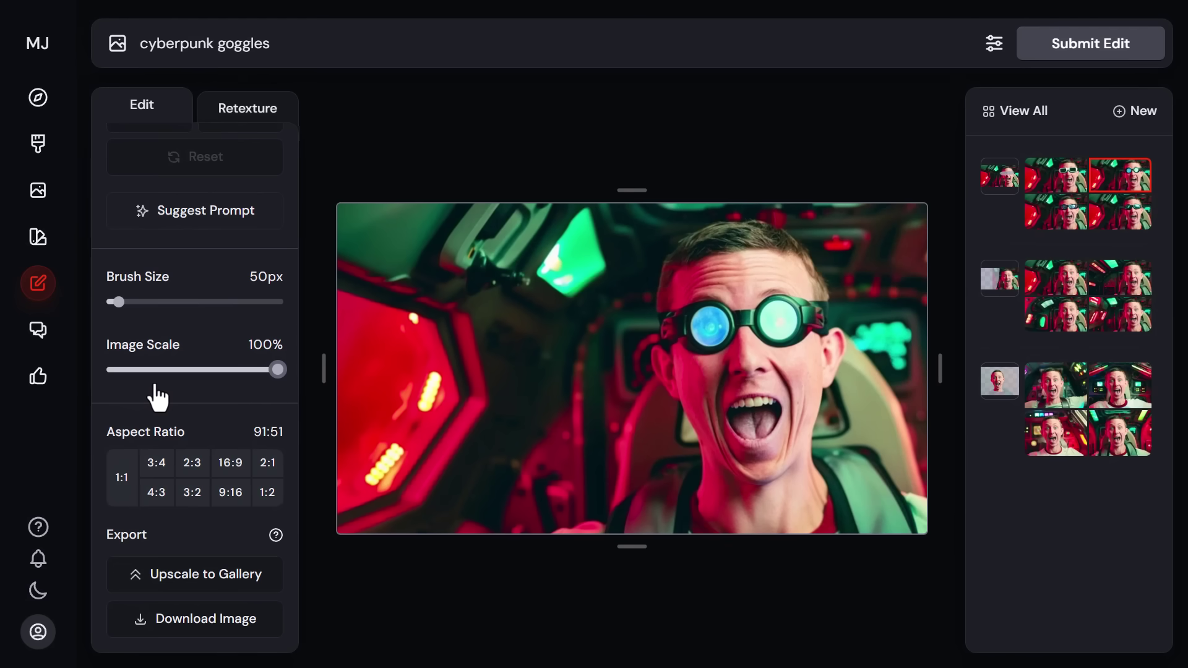
pyautogui.click(118, 44)
# Add the gears upload as an image prompt, erase the upper-left background, and submit the edit
pyautogui.click(801, 340)
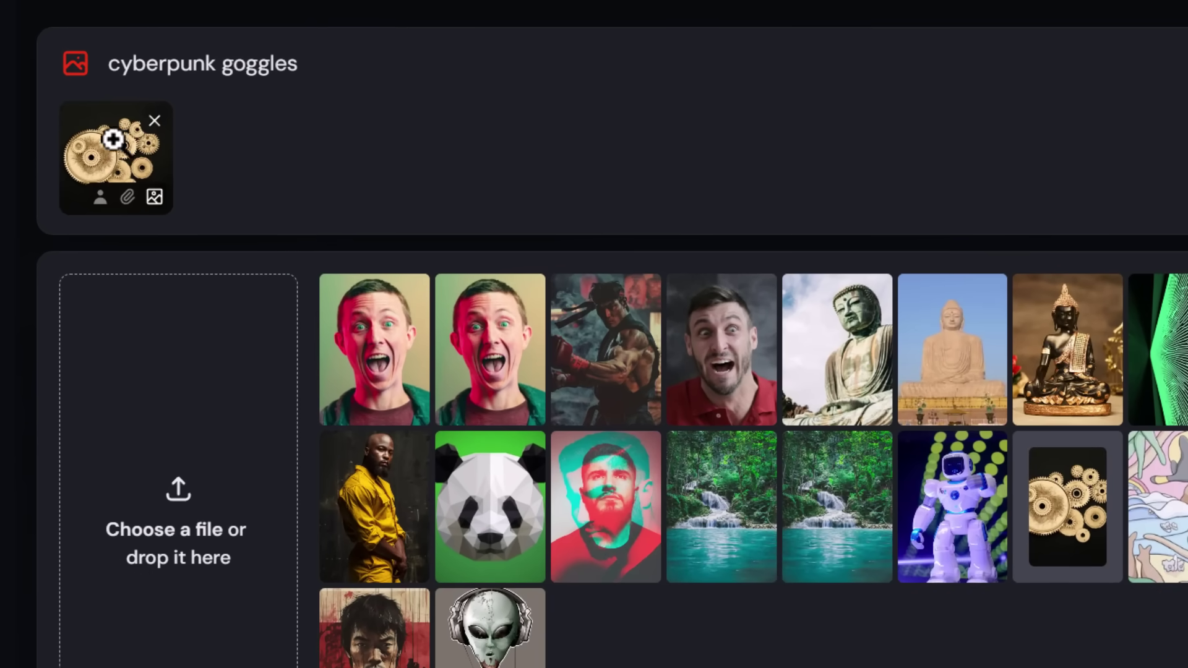
pyautogui.click(127, 199)
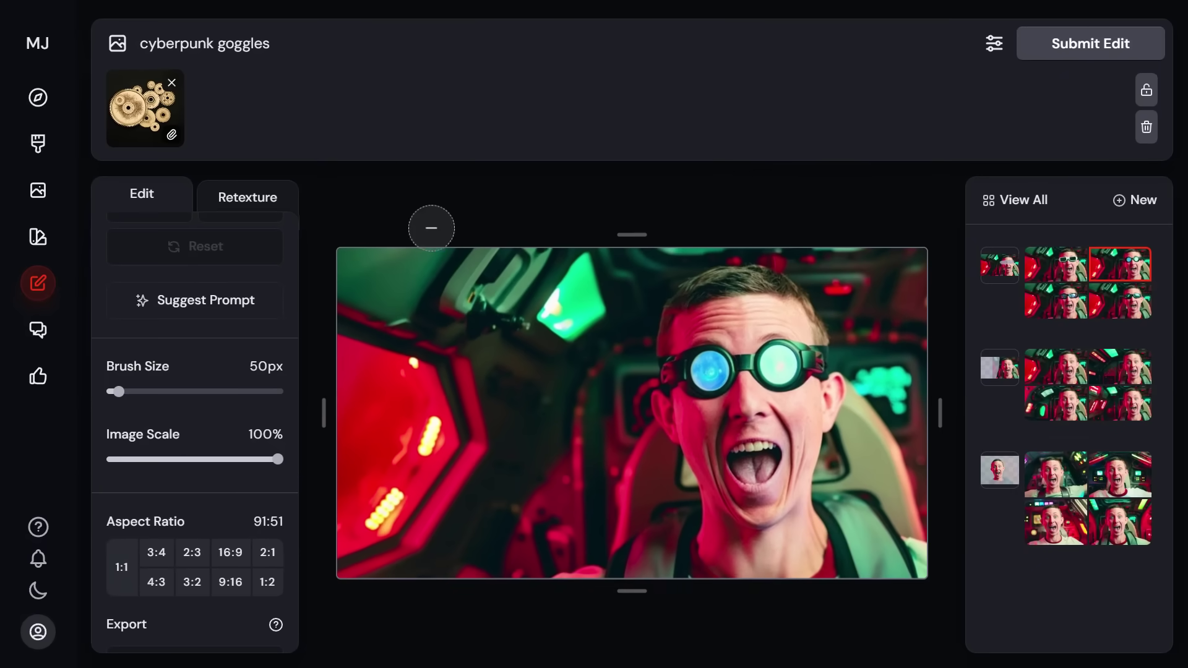
pyautogui.scroll(3, 194, 316)
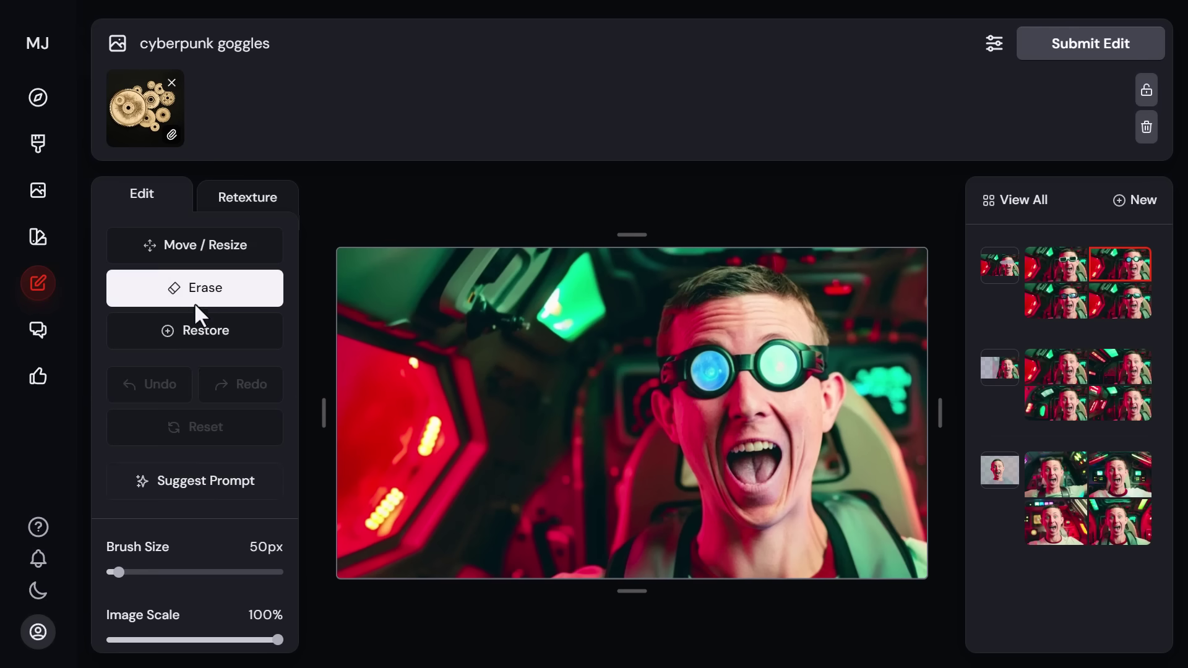
pyautogui.moveTo(372, 260)
pyautogui.mouseDown()
pyautogui.moveTo(569, 350)
pyautogui.moveTo(444, 259)
pyautogui.moveTo(553, 291)
pyautogui.moveTo(518, 244)
pyautogui.moveTo(608, 304)
pyautogui.moveTo(528, 444)
pyautogui.moveTo(477, 312)
pyautogui.moveTo(530, 363)
pyautogui.moveTo(507, 469)
pyautogui.moveTo(461, 571)
pyautogui.moveTo(516, 445)
pyautogui.moveTo(468, 325)
pyautogui.moveTo(364, 253)
pyautogui.moveTo(515, 252)
pyautogui.mouseUp()
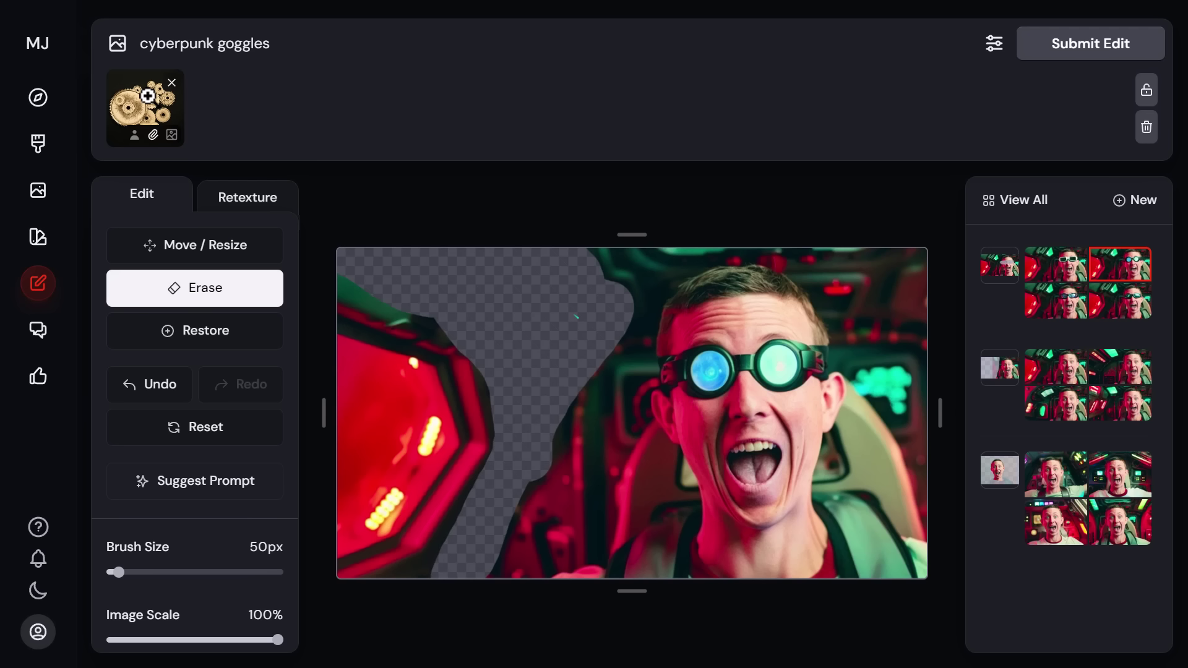
pyautogui.click(1129, 55)
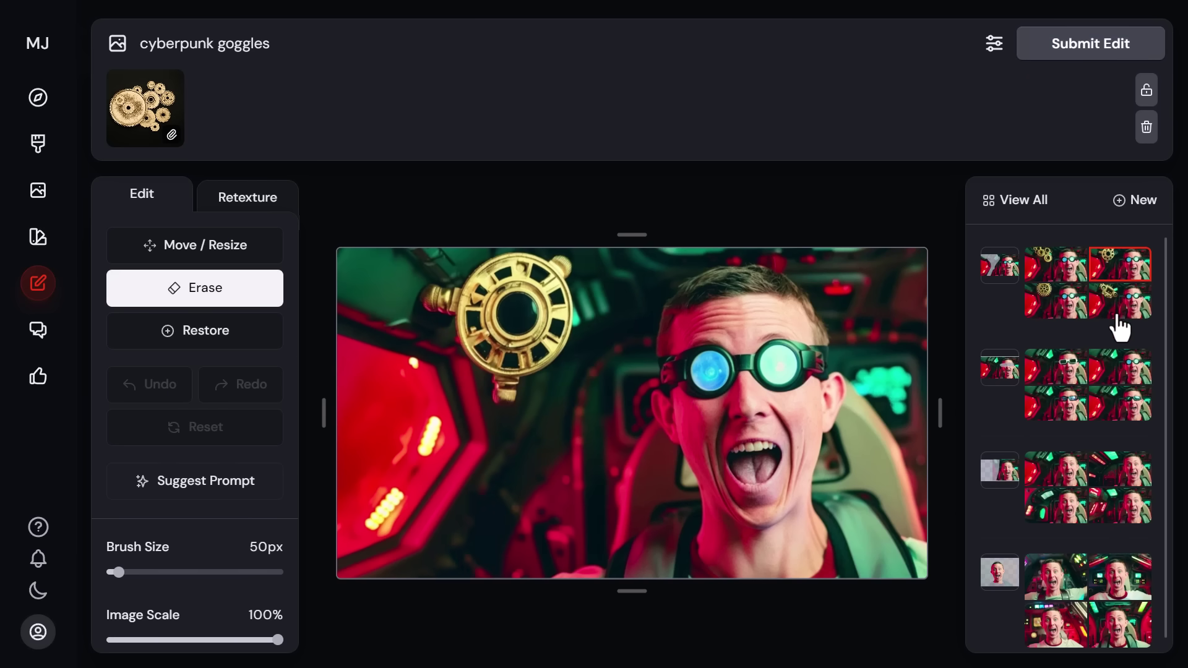
# Compare the golden-gear variants, then reload the glowing goggles version
pyautogui.click(1118, 314)
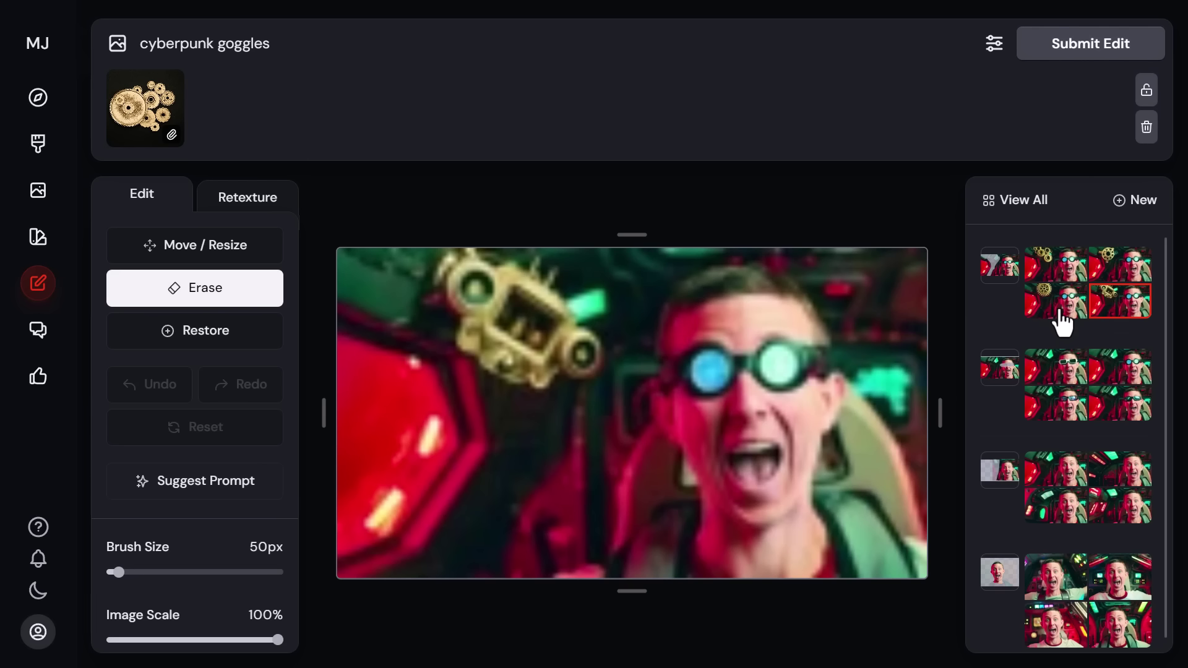
pyautogui.press('Left')
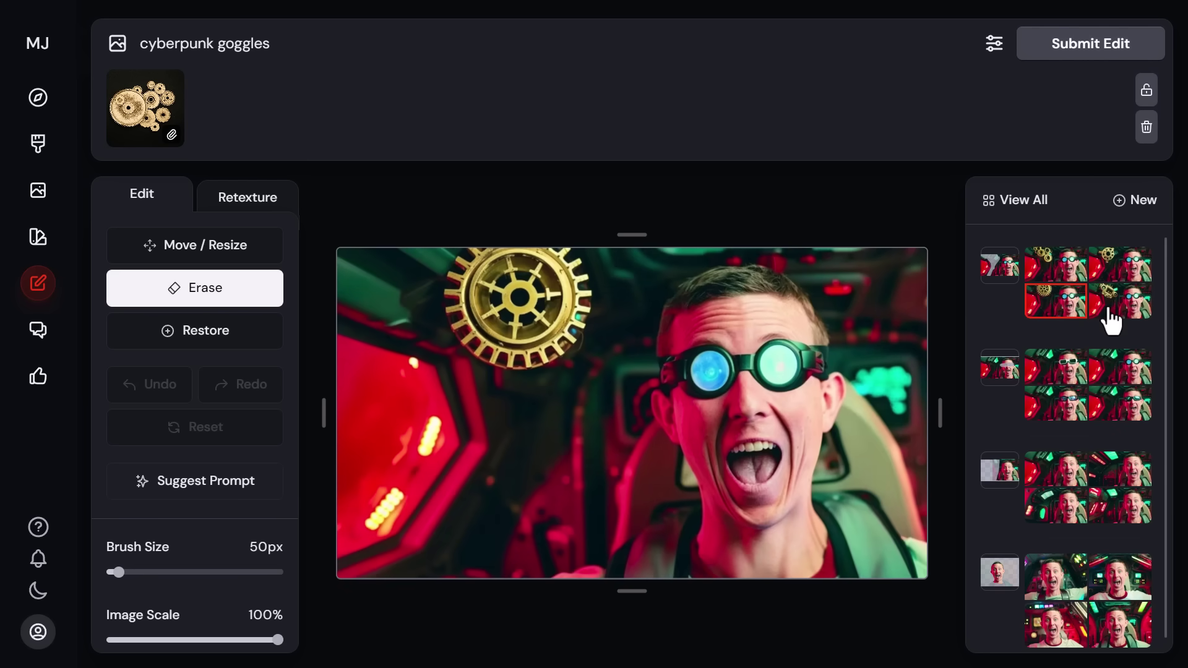
pyautogui.click(1112, 316)
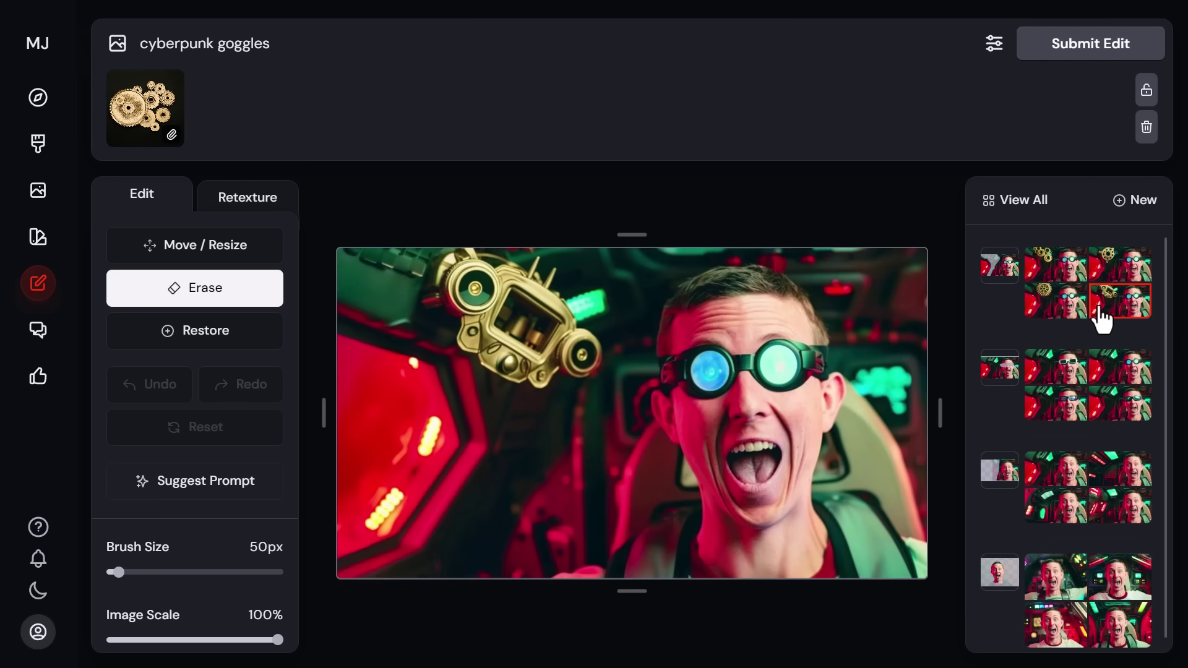
pyautogui.click(1001, 377)
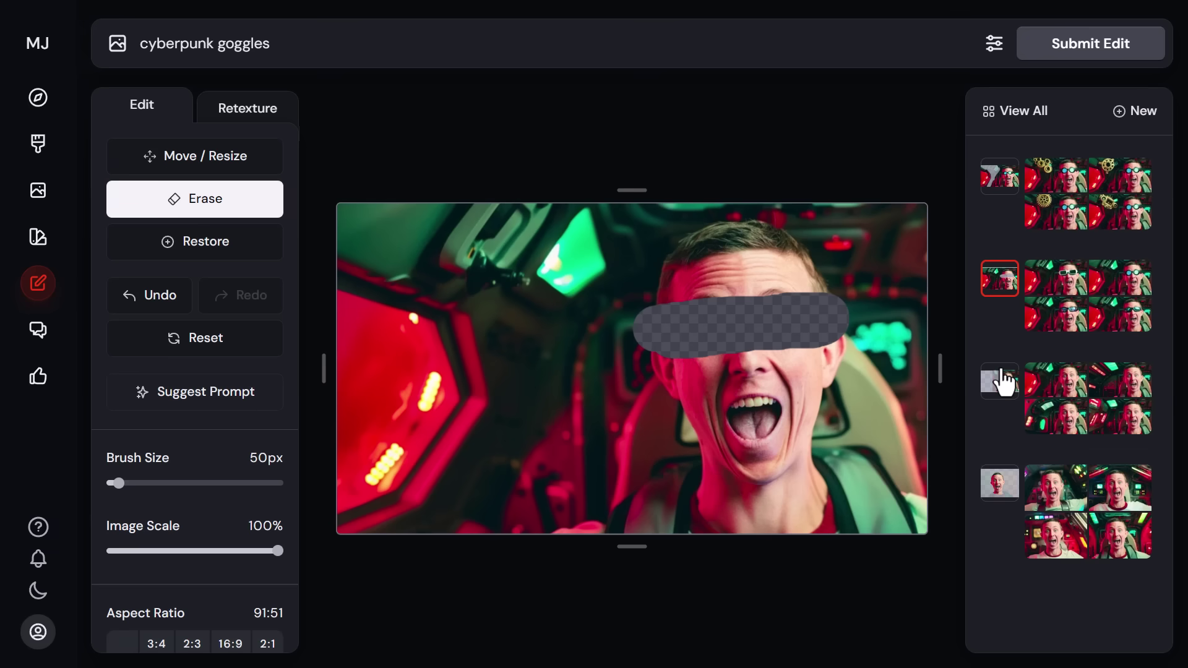
pyautogui.click(1123, 282)
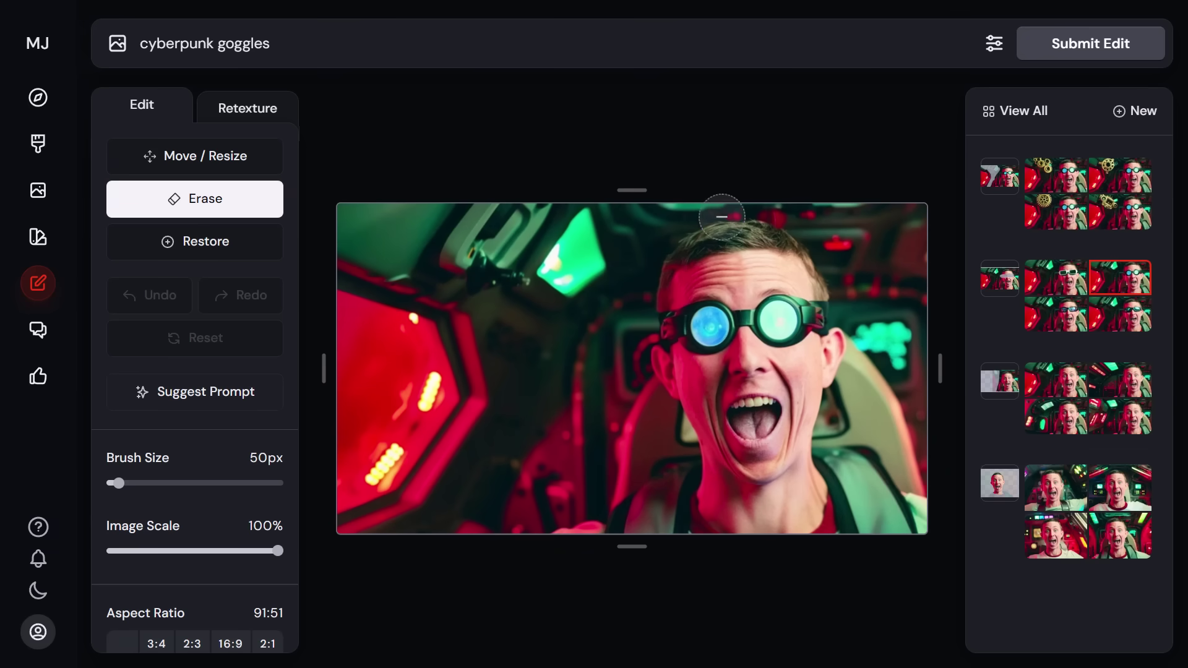
# Download the glowing-goggles cockpit image and save the file to the computer
pyautogui.scroll(-3, 229, 279)
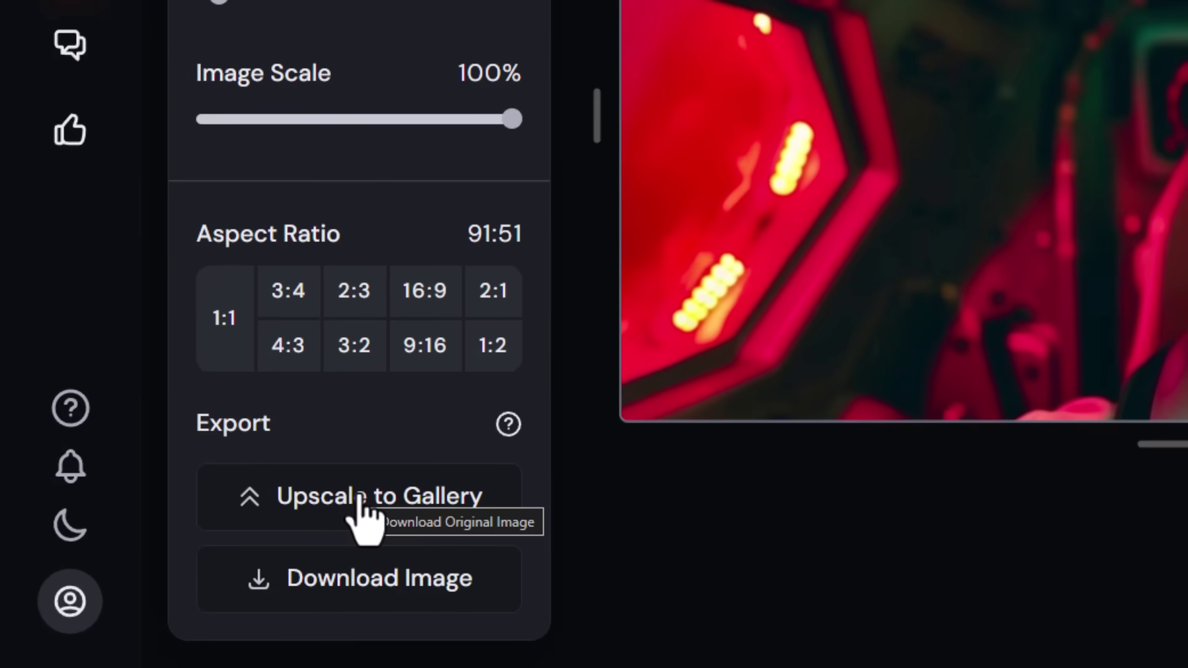
pyautogui.click(366, 594)
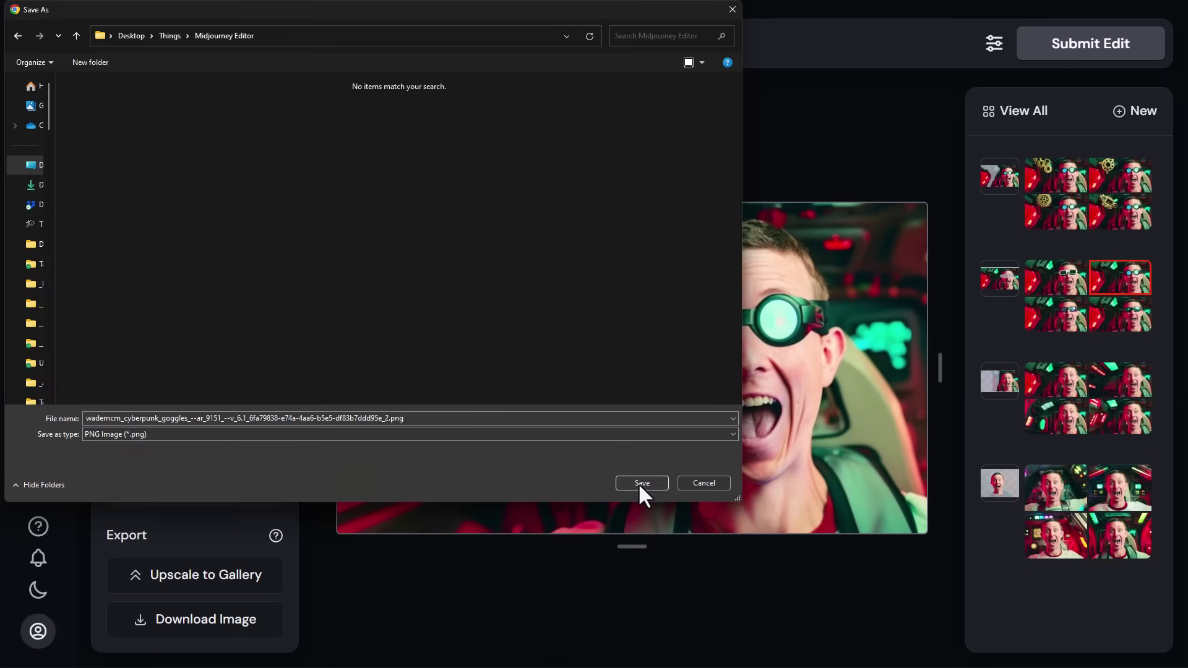
pyautogui.click(637, 481)
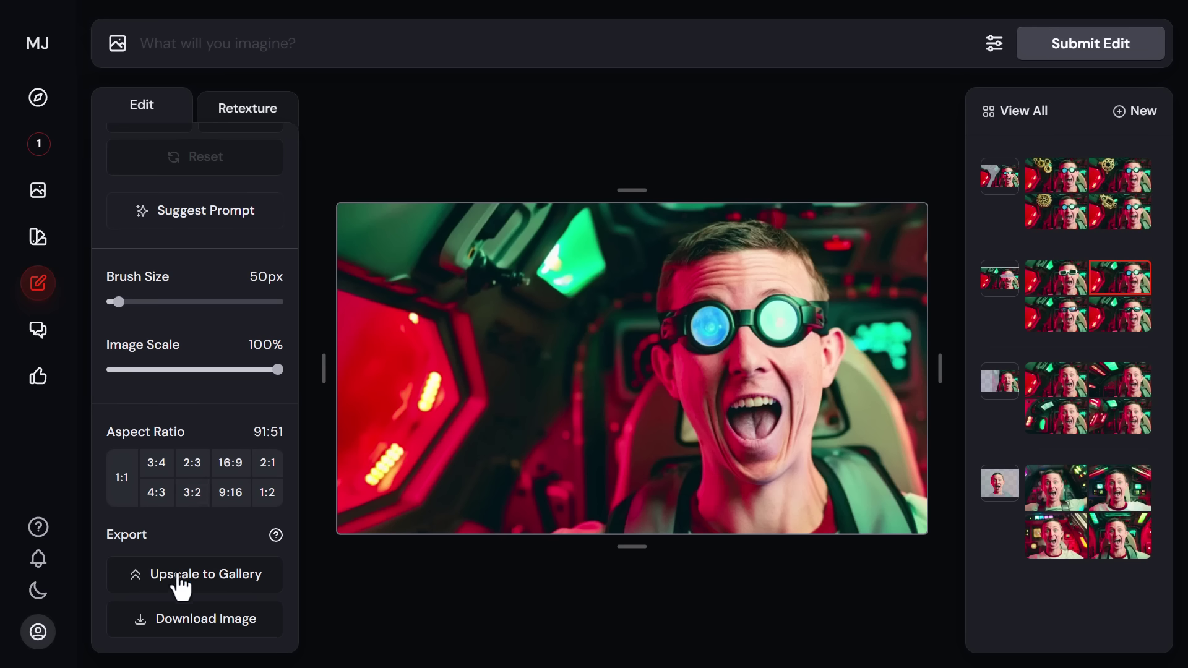
pyautogui.scroll(3, 157, 430)
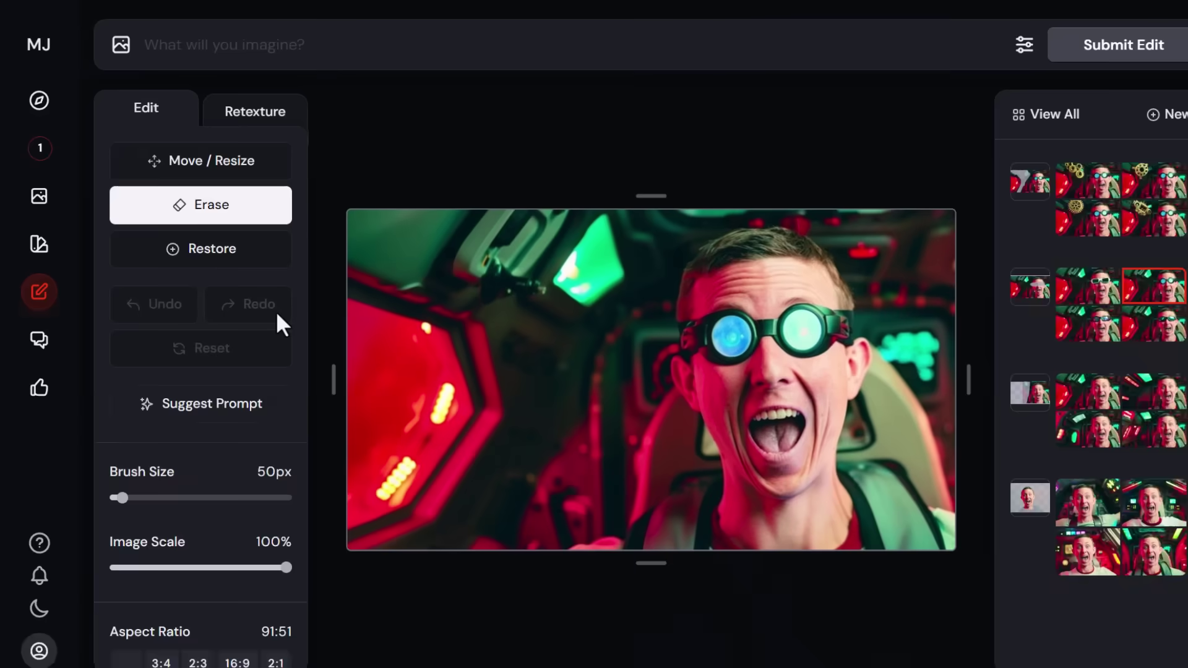
# Retexture the portrait using the pasted red, green and black ink dripping drawing prompt
pyautogui.click(246, 113)
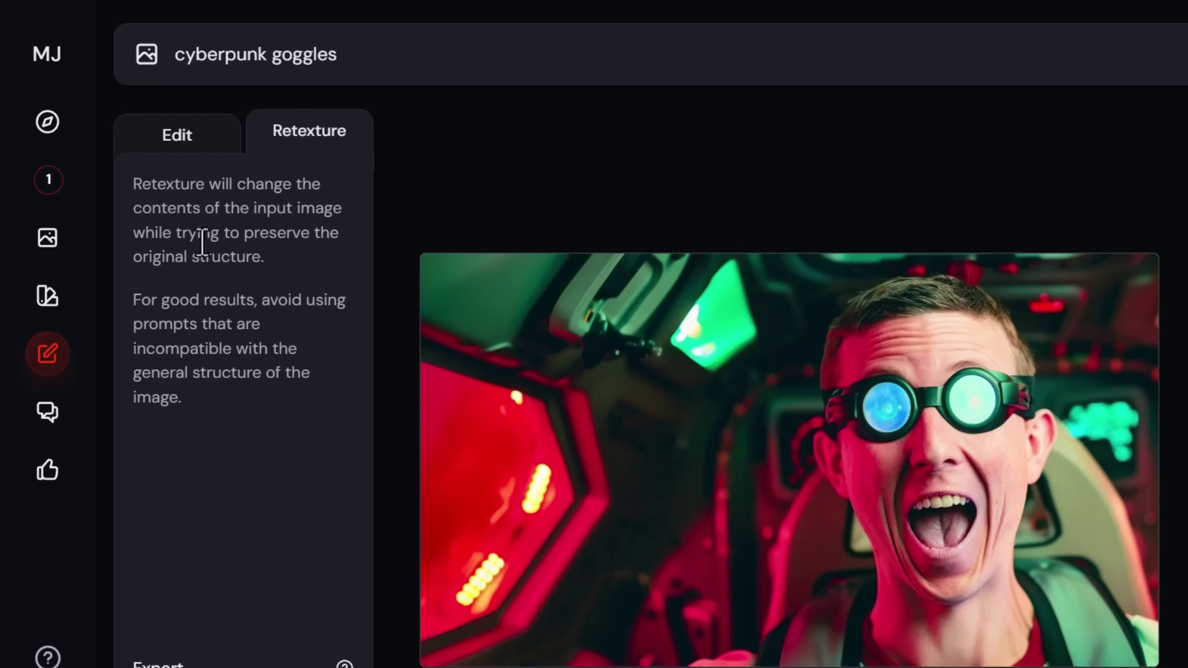
pyautogui.moveTo(378, 54); pyautogui.dragTo(154, 66)
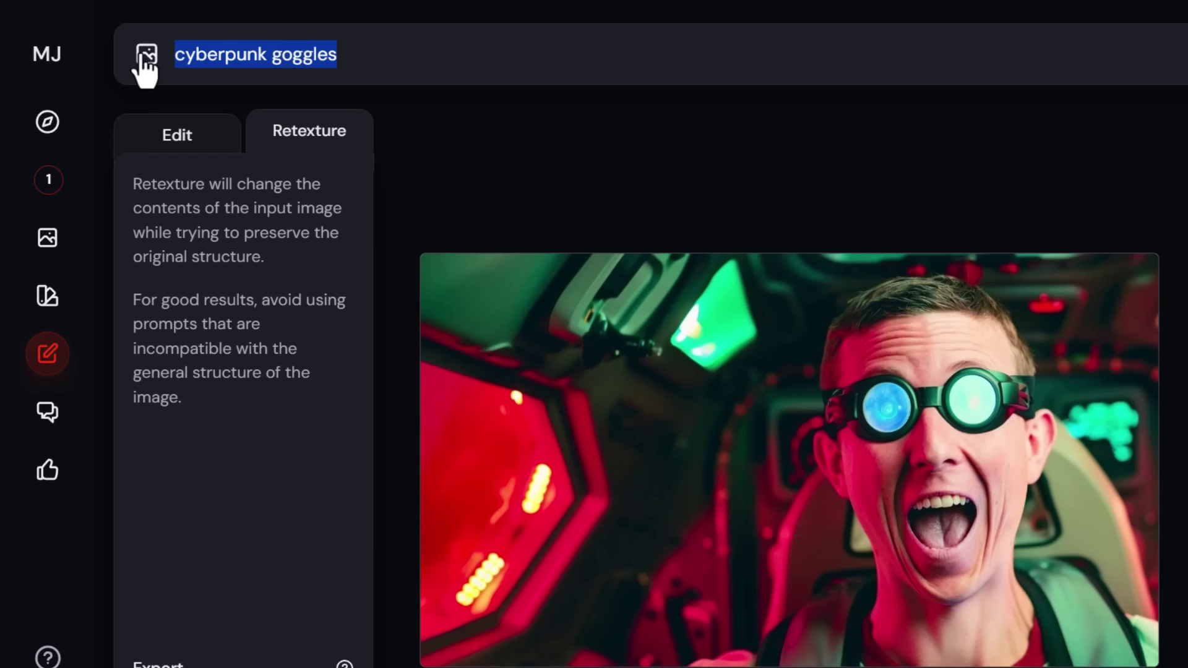
pyautogui.write('ink dripping drawing with red, green and black ink')
pyautogui.click(275, 54)
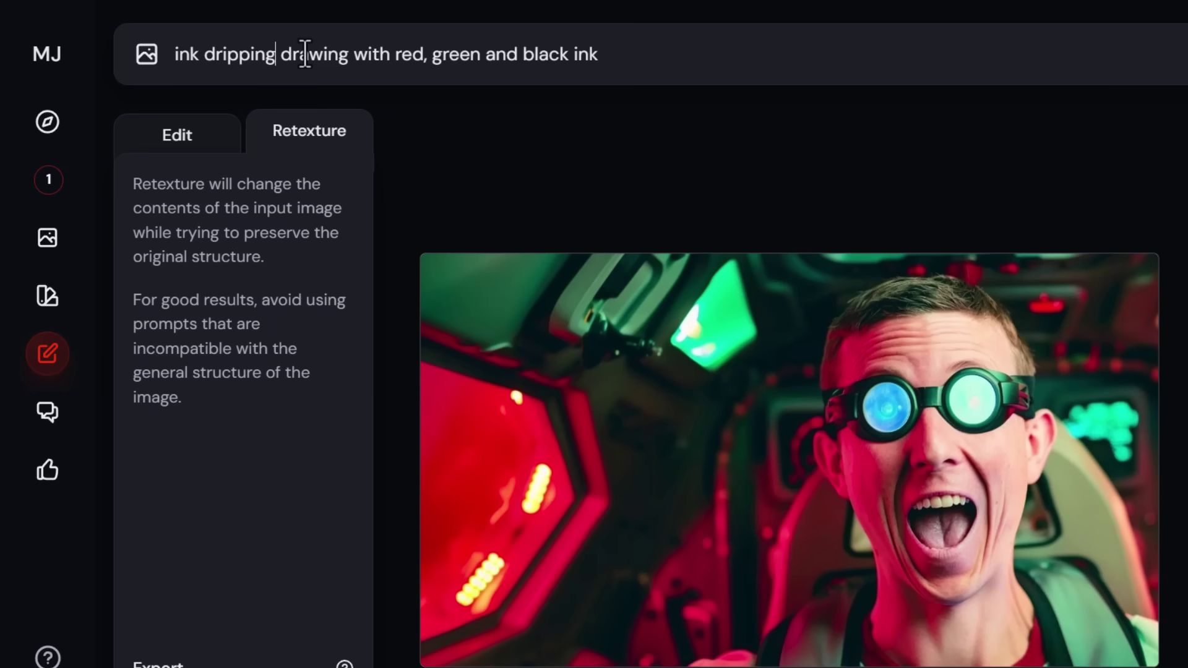
pyautogui.click(656, 56)
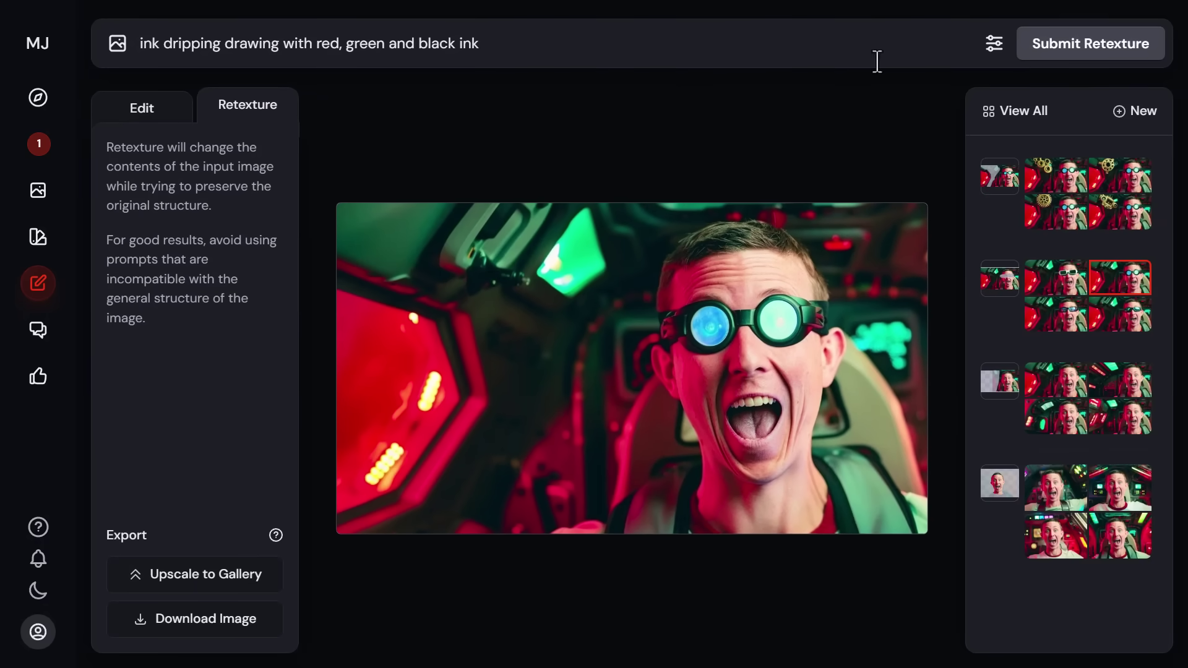
pyautogui.click(1107, 54)
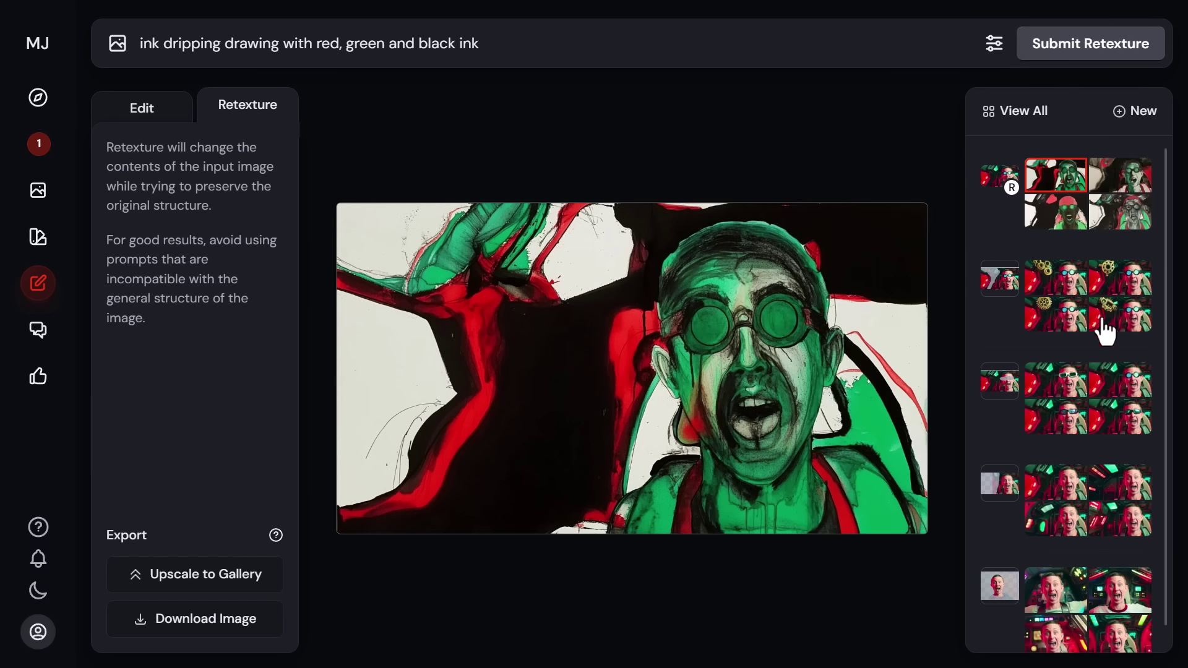
# Compare the fourth, second and third ink drawing variants, then return to the original cockpit photo
pyautogui.click(1133, 224)
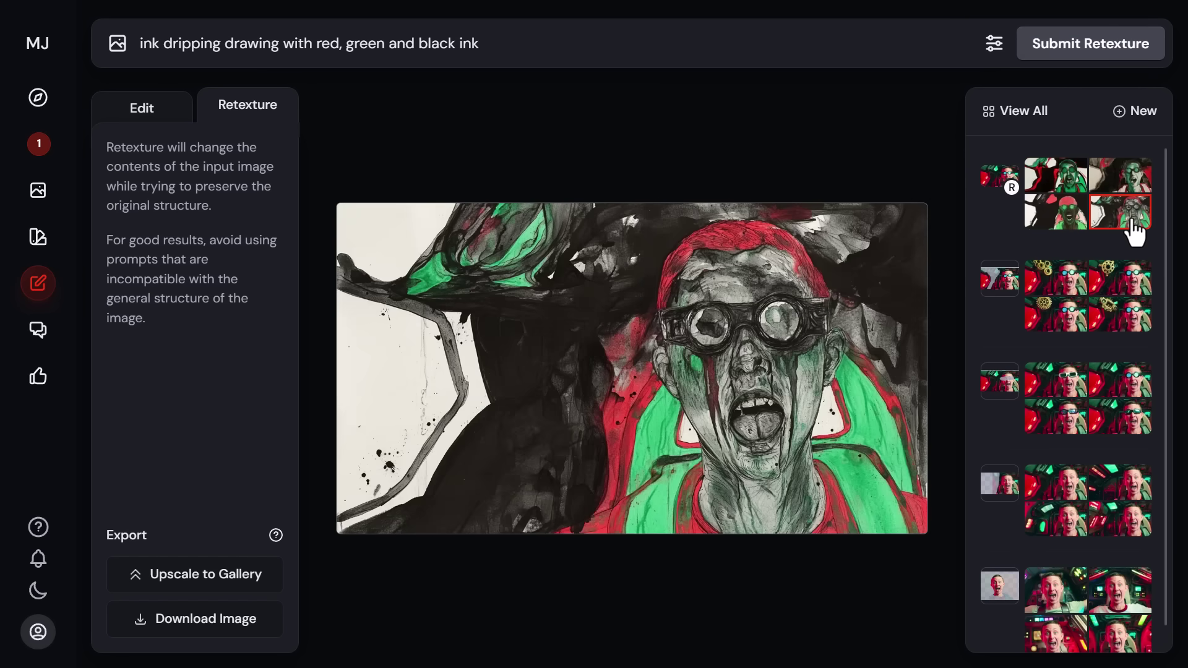
pyautogui.click(1133, 183)
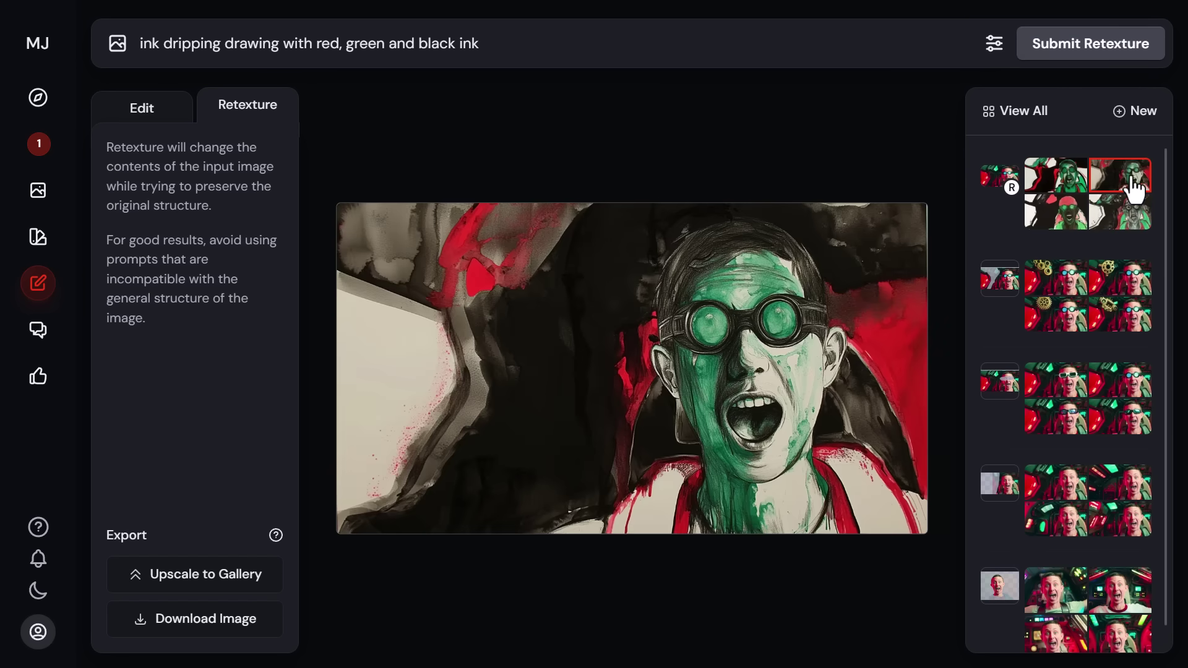
pyautogui.click(1063, 226)
pyautogui.click(998, 185)
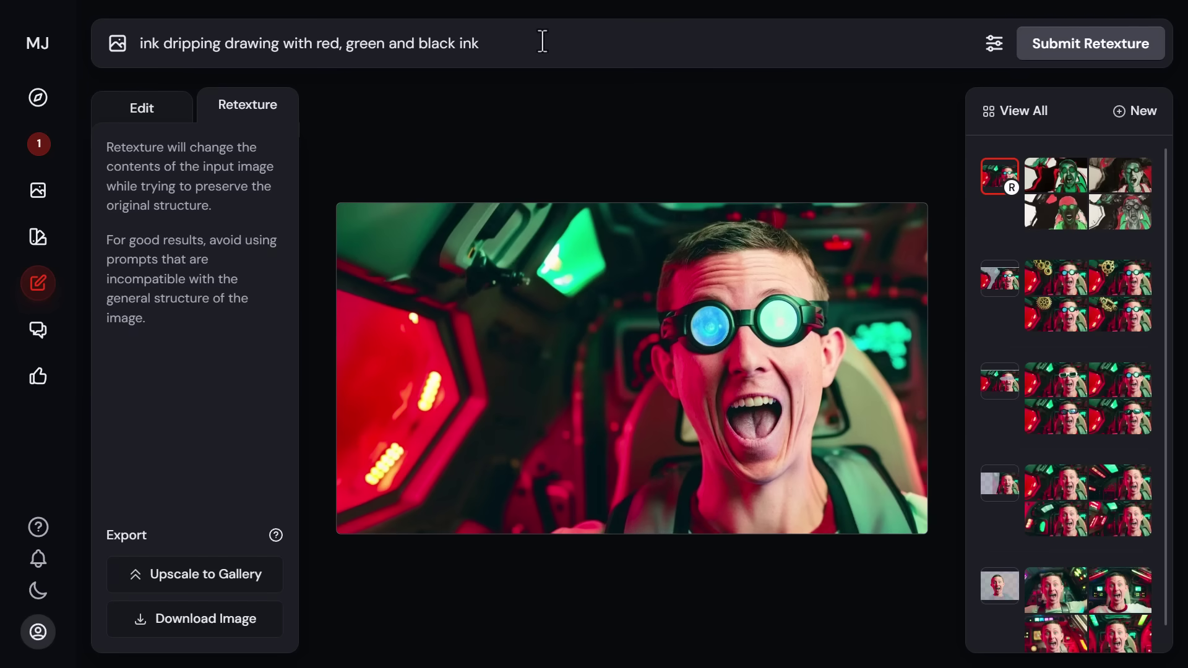
# Replace the prompt with the Leonardo Da Vinci, Mona Lisa-style prompt and submit the retexture
pyautogui.moveTo(543, 42); pyautogui.dragTo(21, 44)
pyautogui.write('a renaissance painting by Leonardo Da Vinci, similar style to mona lisa')
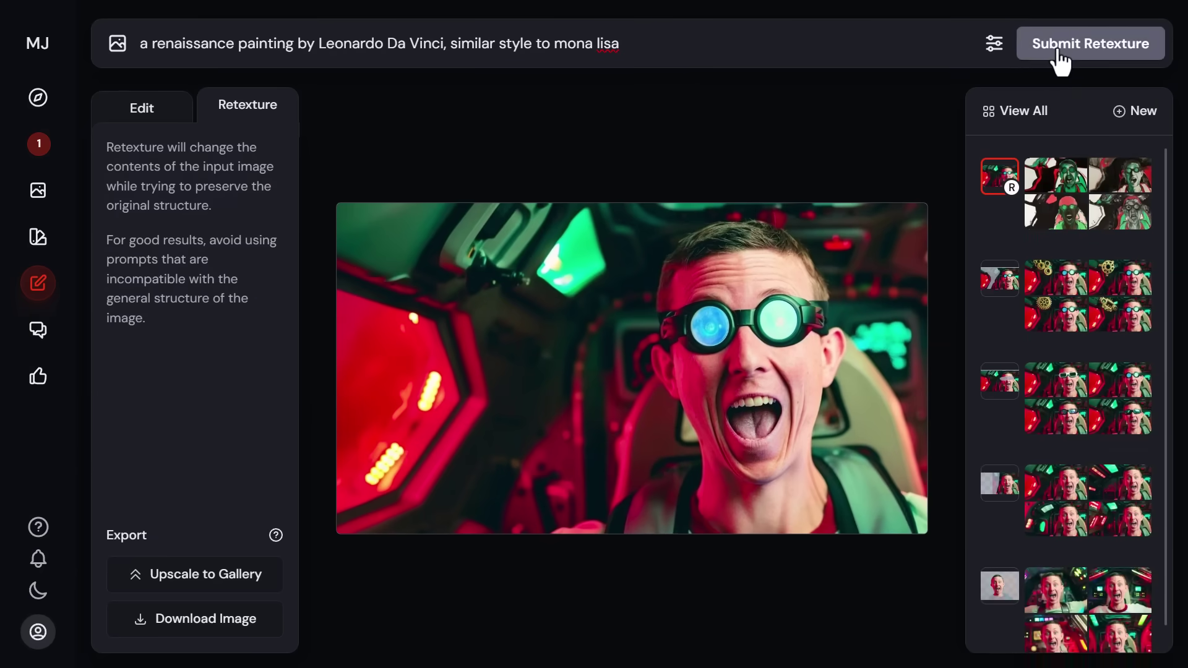
pyautogui.click(1060, 44)
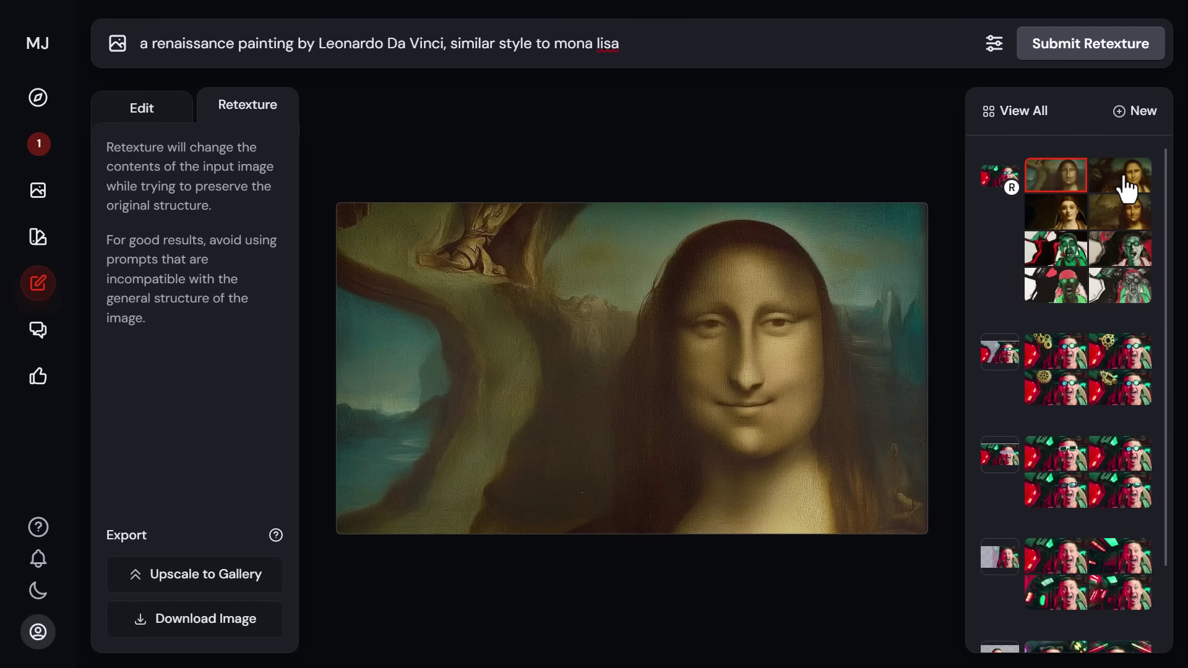
# Compare the Mona Lisa variants, return to the original photo, and delete the prompt text
pyautogui.click(1128, 189)
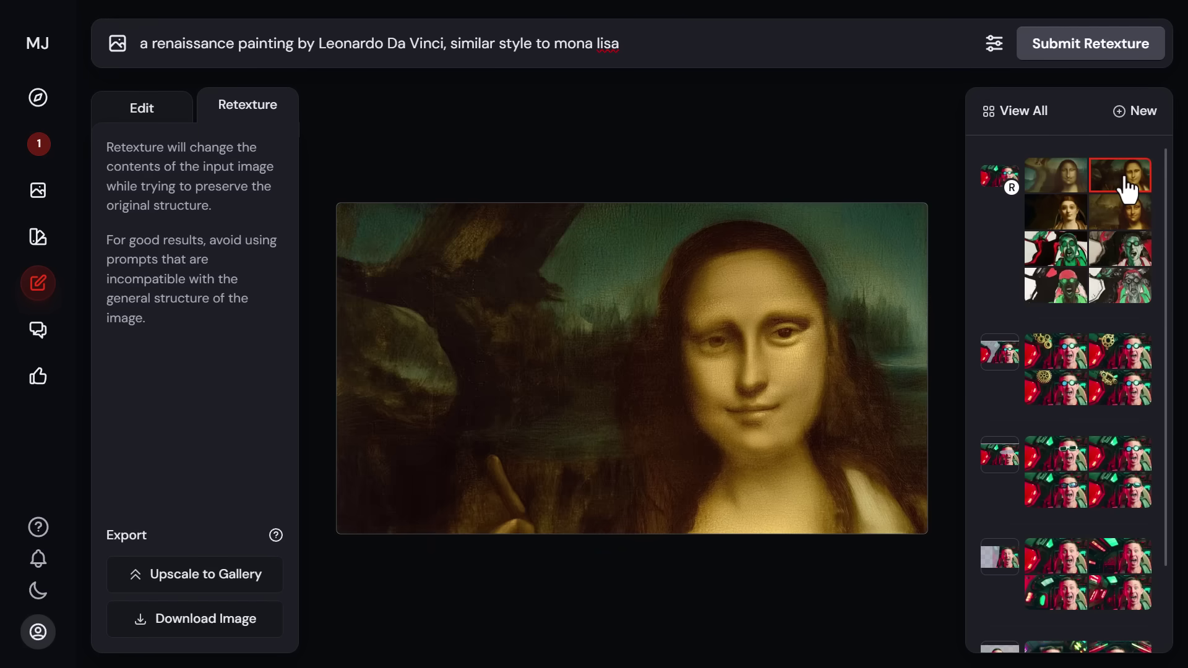
pyautogui.click(1124, 232)
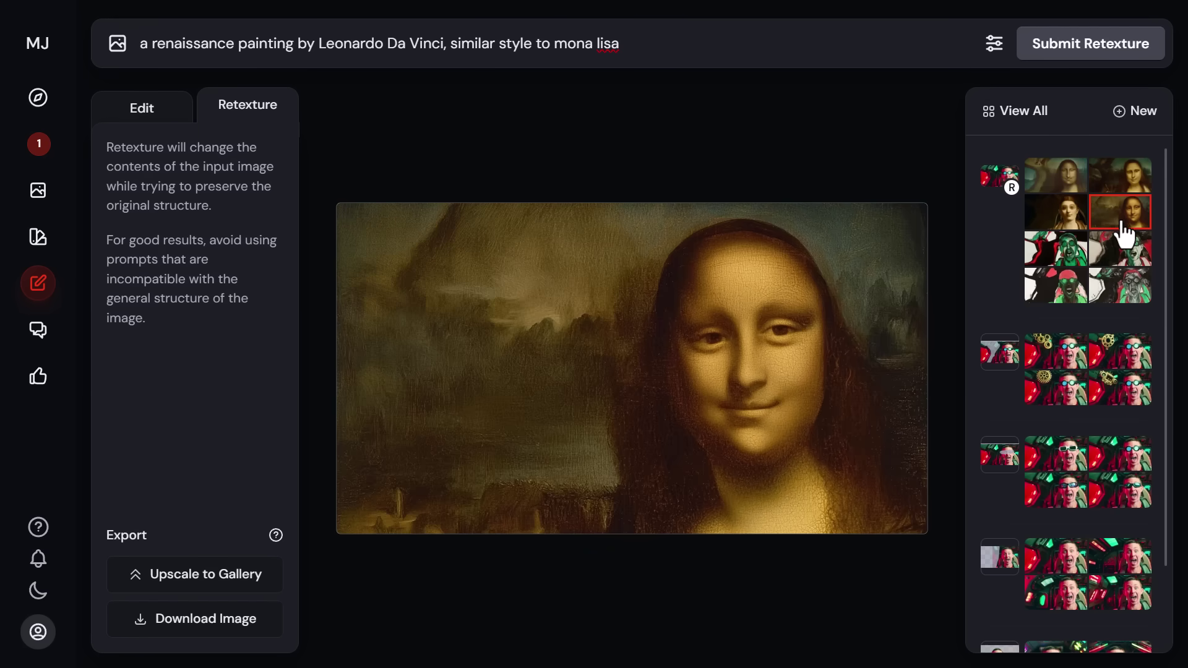
pyautogui.click(1045, 231)
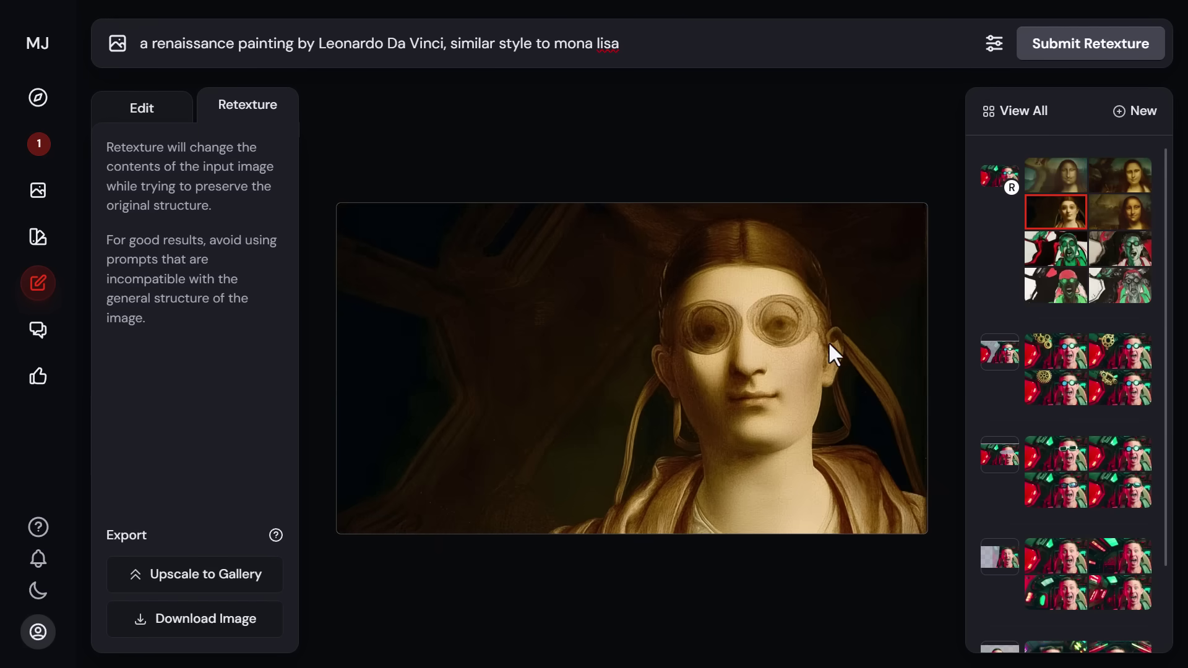
pyautogui.click(997, 192)
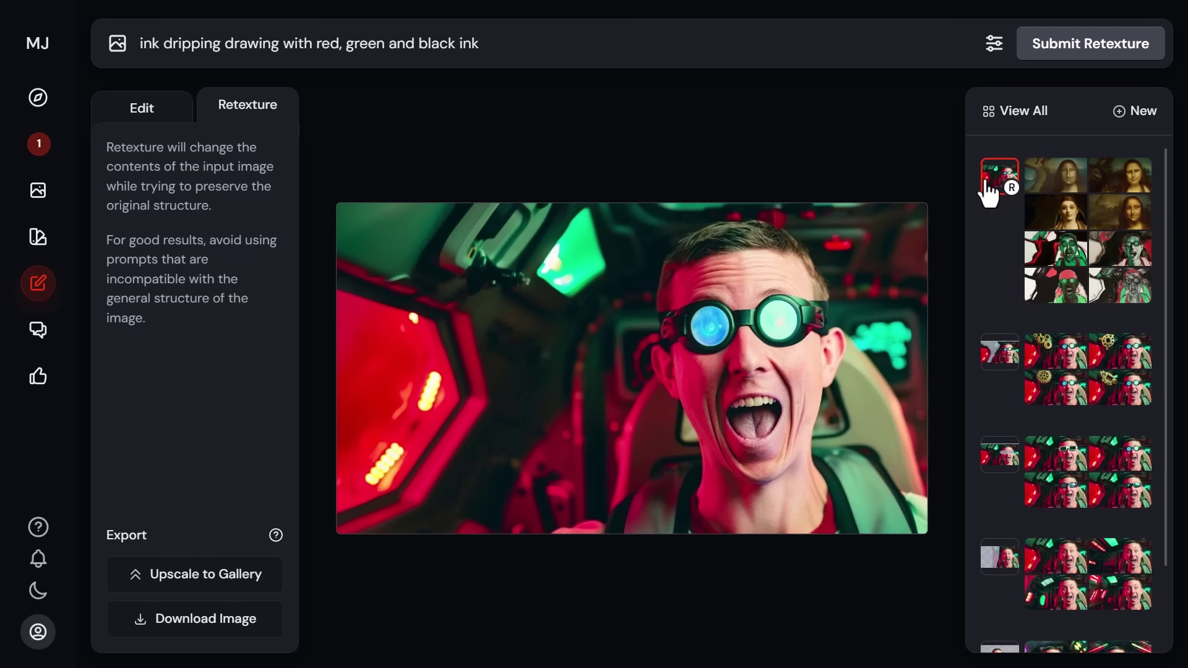
pyautogui.moveTo(499, 51); pyautogui.dragTo(152, 44)
pyautogui.press('BackSpace')
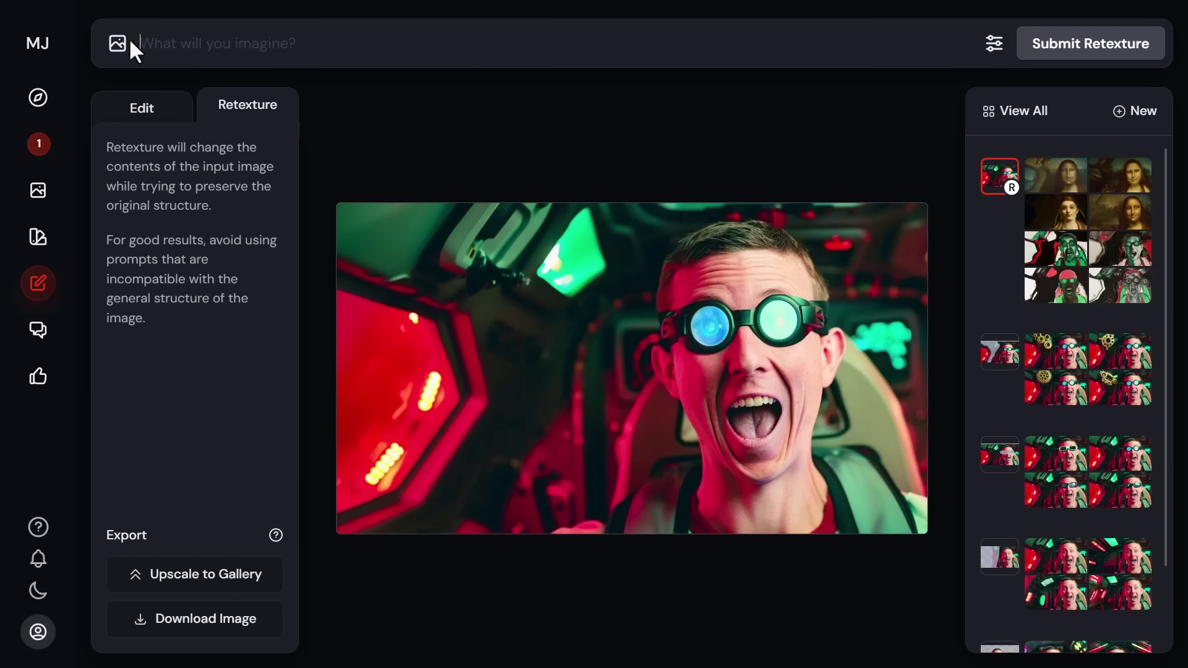
# Use the green wireframe image as an image prompt and retexture with 'digital green screen effect'
pyautogui.click(118, 44)
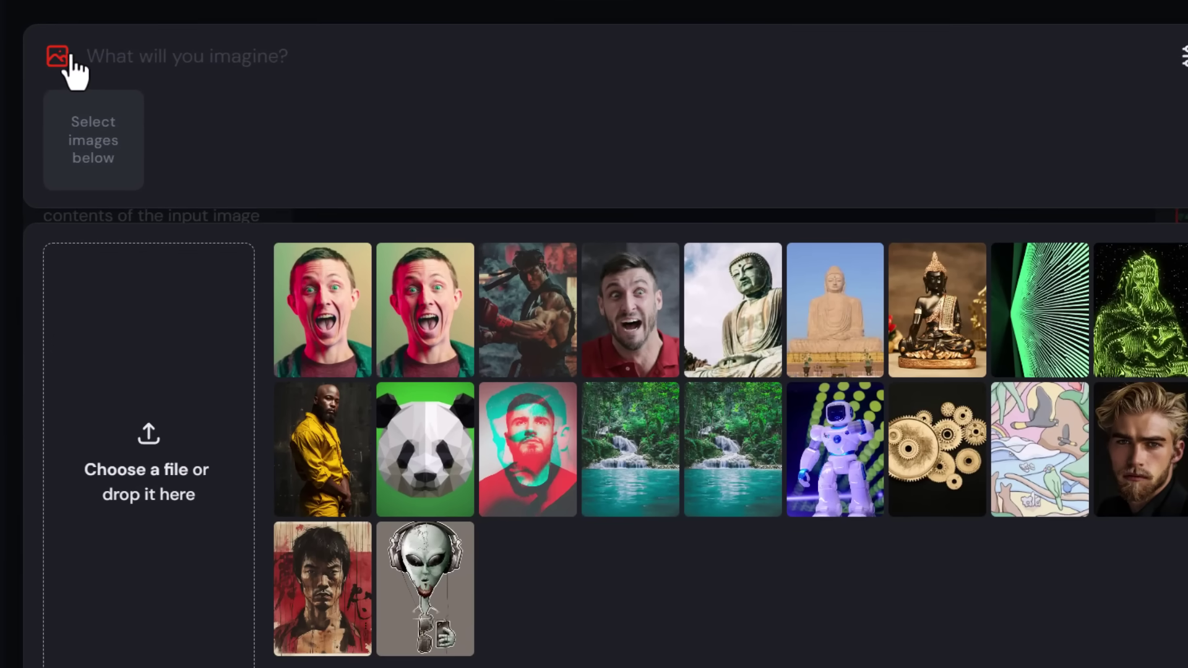
pyautogui.click(1119, 297)
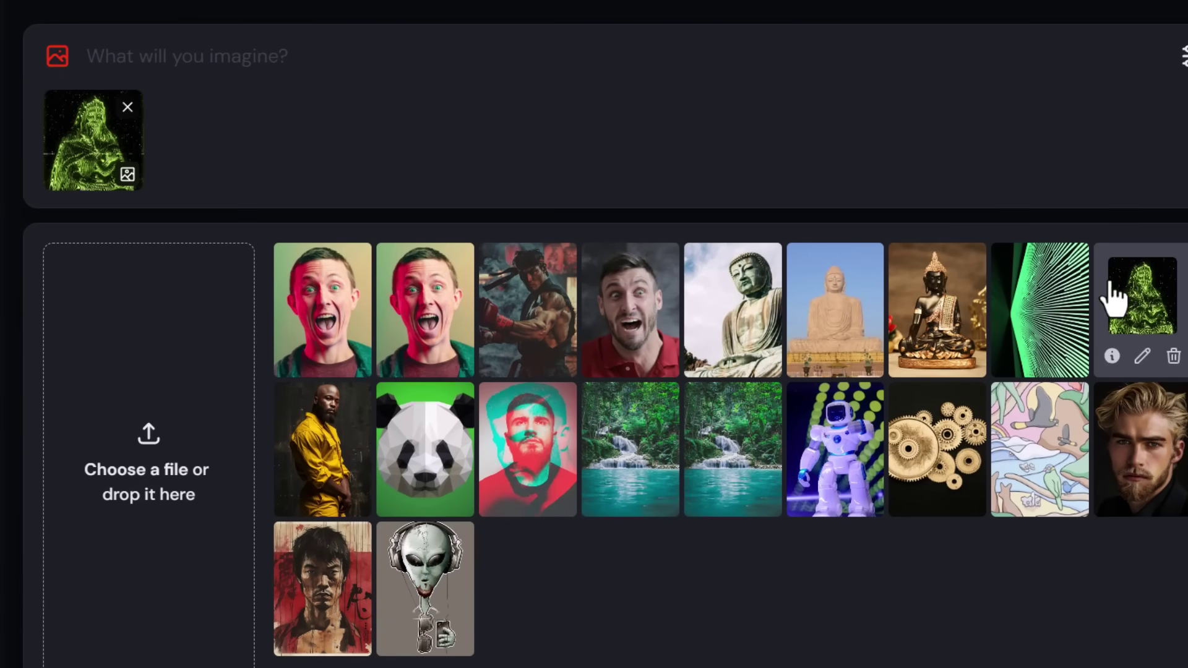
pyautogui.moveTo(93, 140)
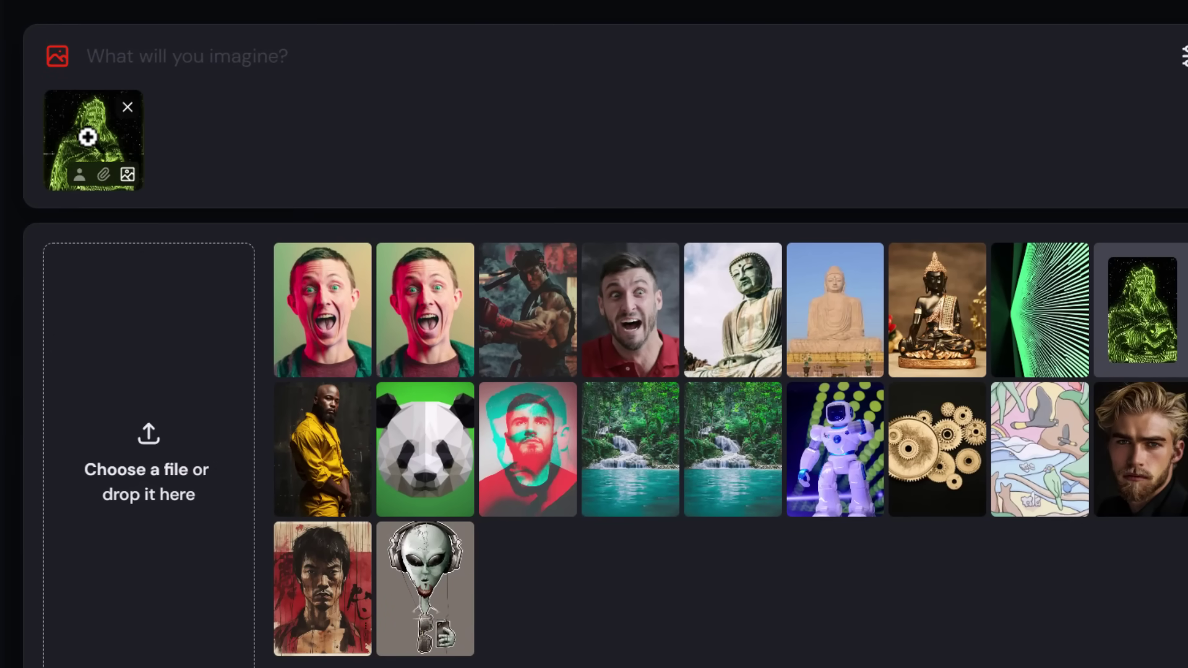
pyautogui.click(104, 175)
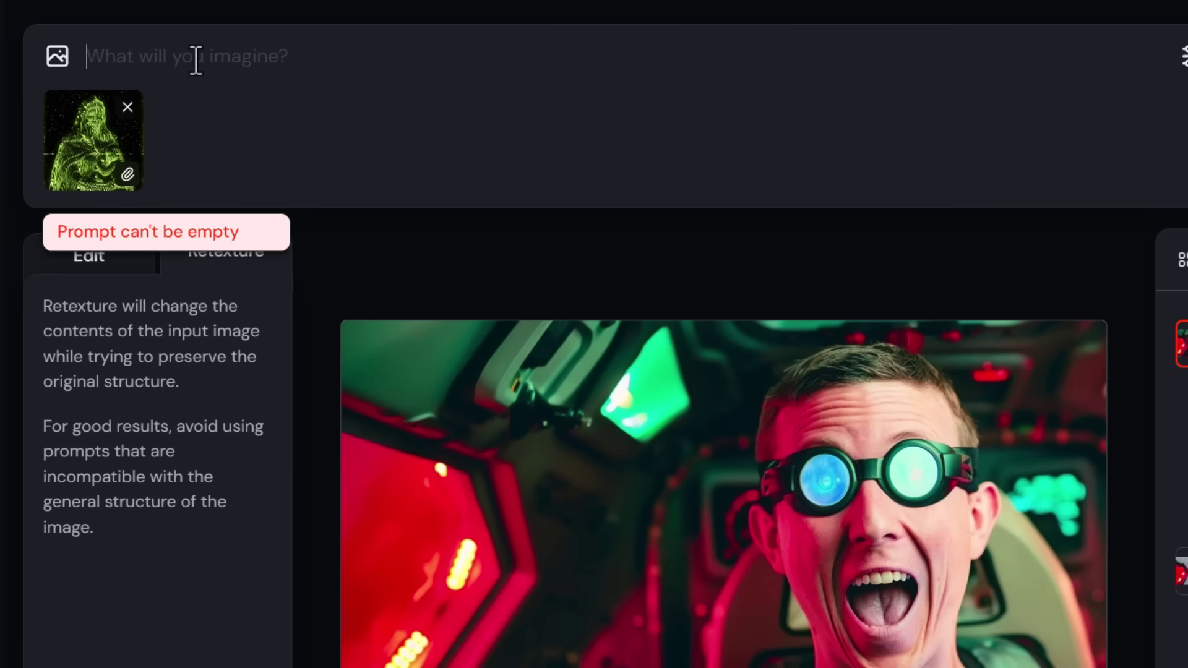
pyautogui.write('digital green screen effect')
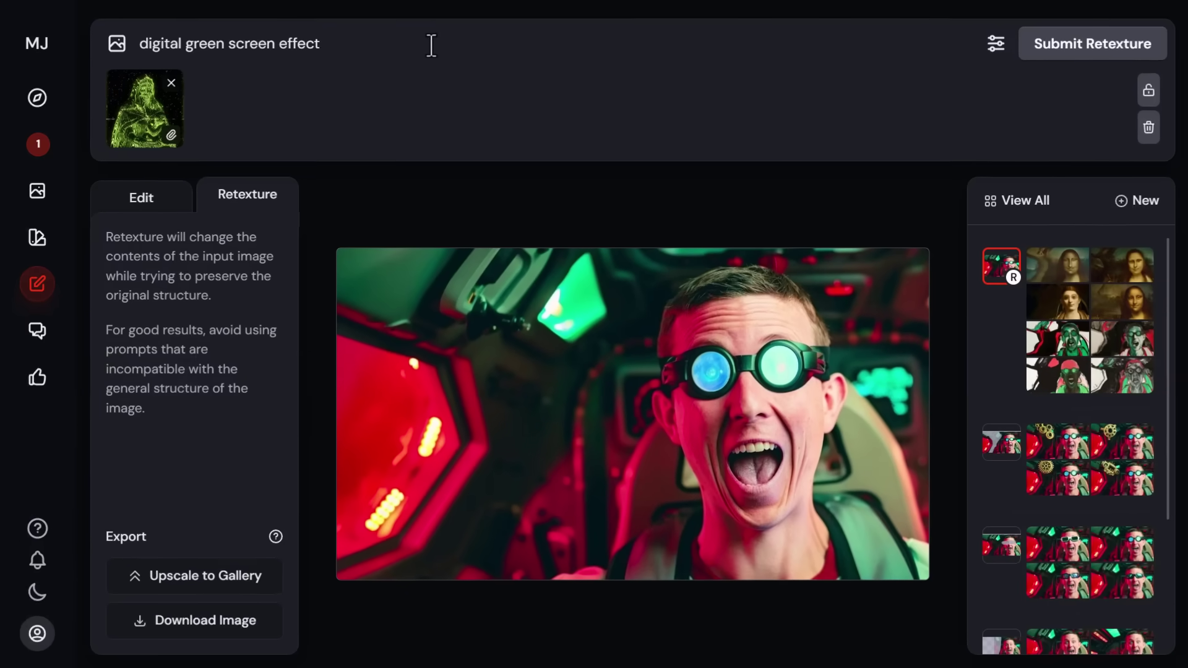
pyautogui.press('Return')
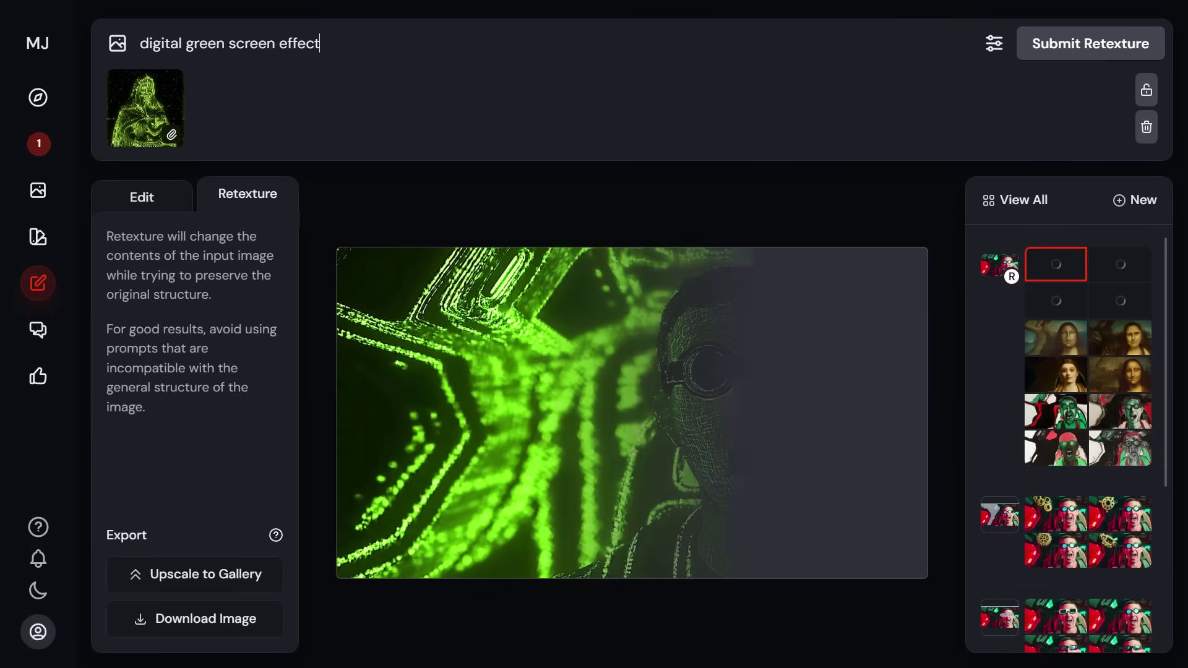
# Compare the green screen results and upscale the chosen one to the gallery
pyautogui.click(1137, 284)
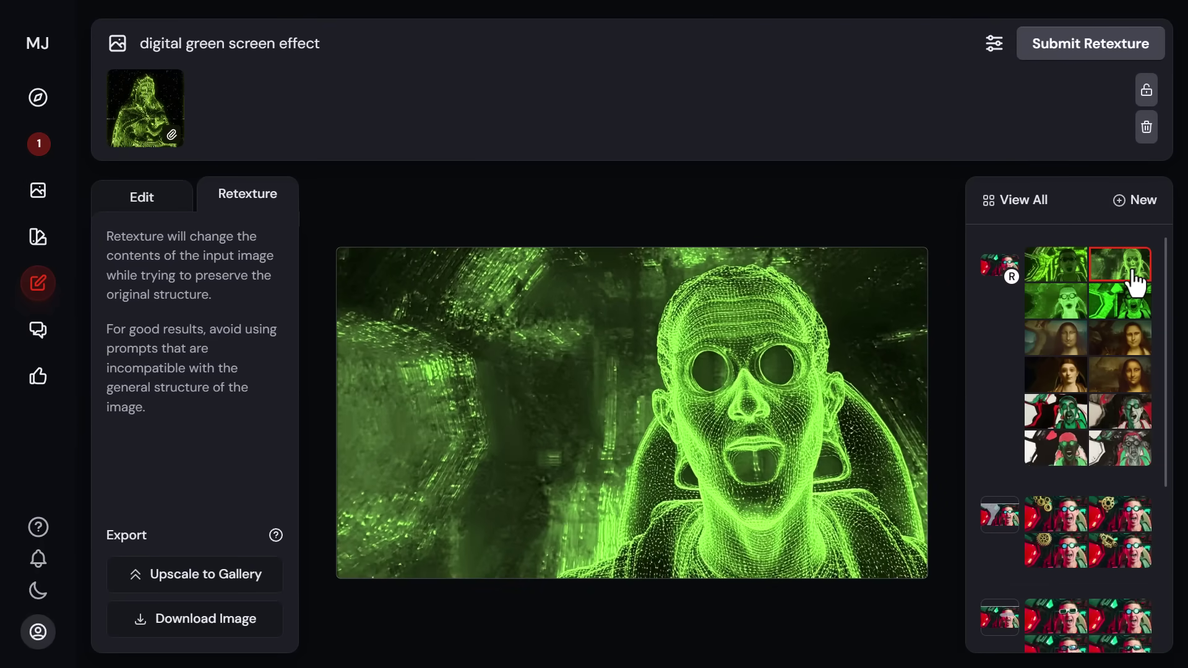
pyautogui.click(1136, 315)
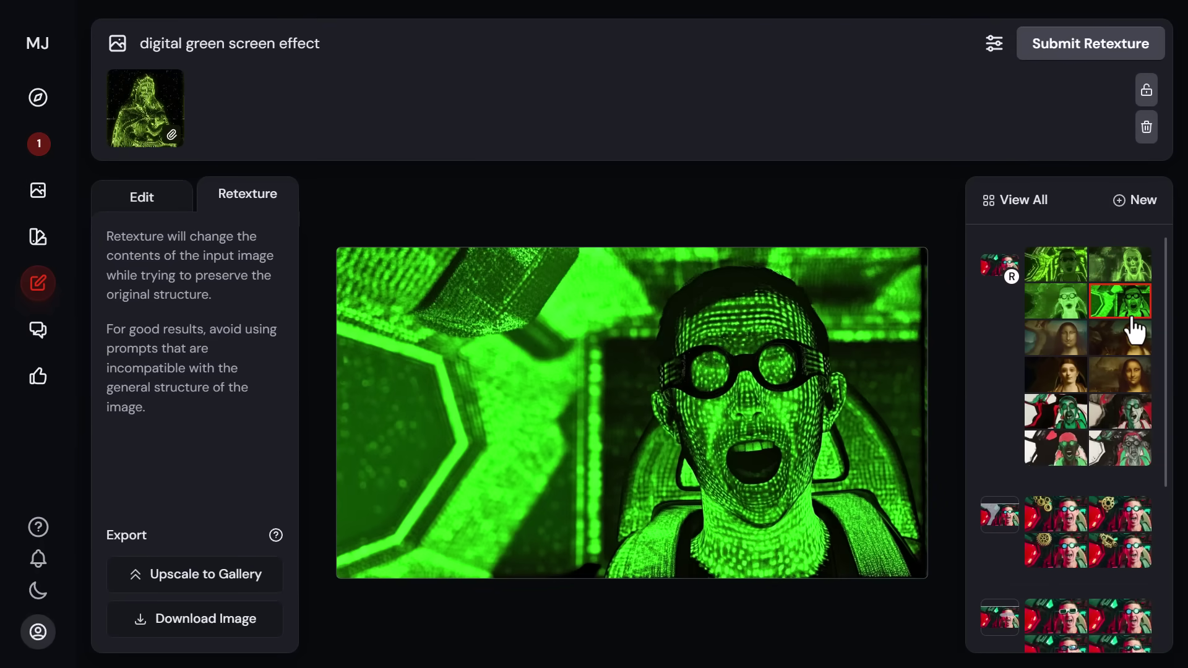
pyautogui.click(1062, 312)
pyautogui.click(1135, 302)
pyautogui.click(1119, 271)
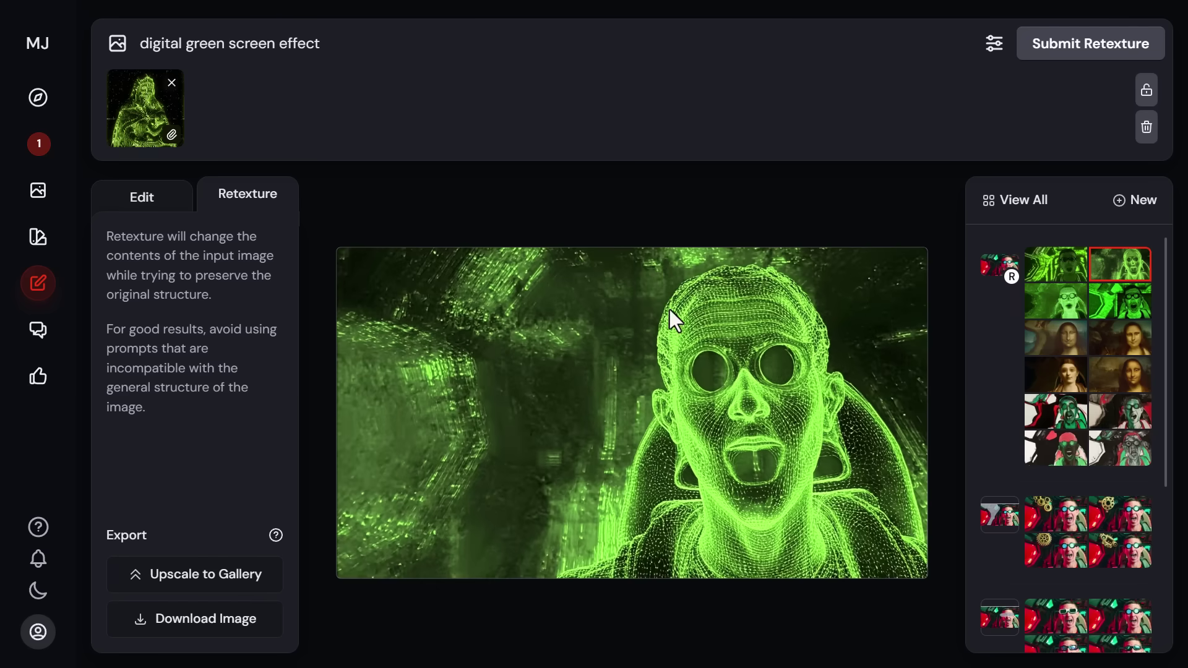
pyautogui.click(155, 588)
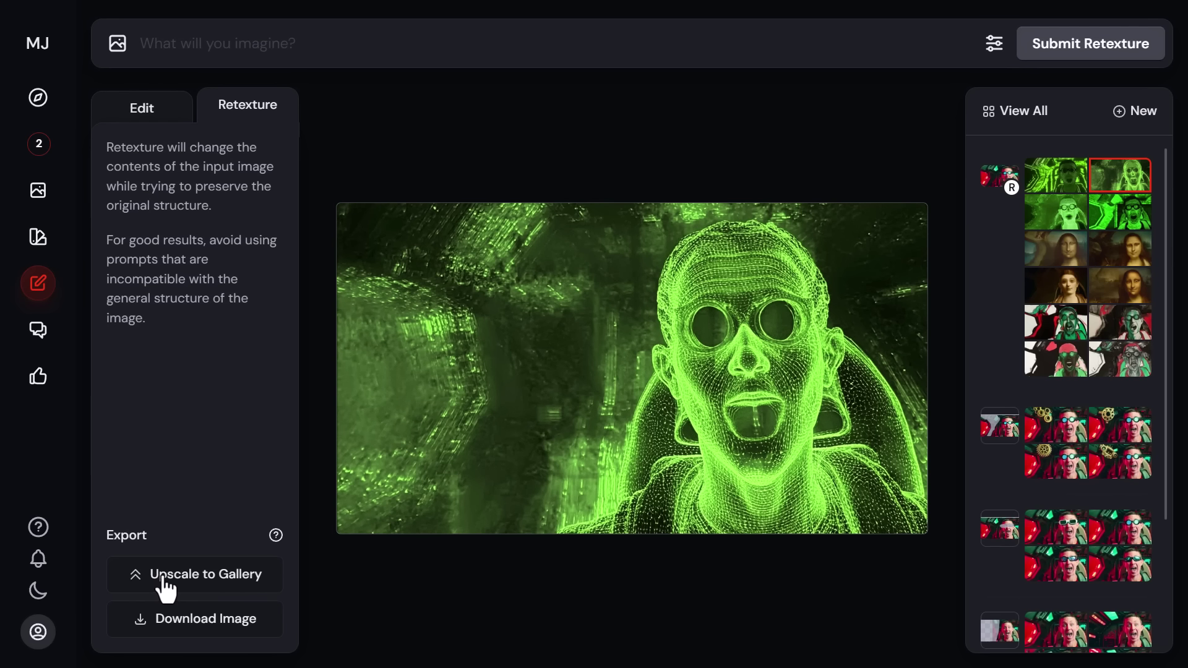
# Open Edit Your Images and scroll through today's green, Mona Lisa, ink and cockpit edits
pyautogui.click(48, 296)
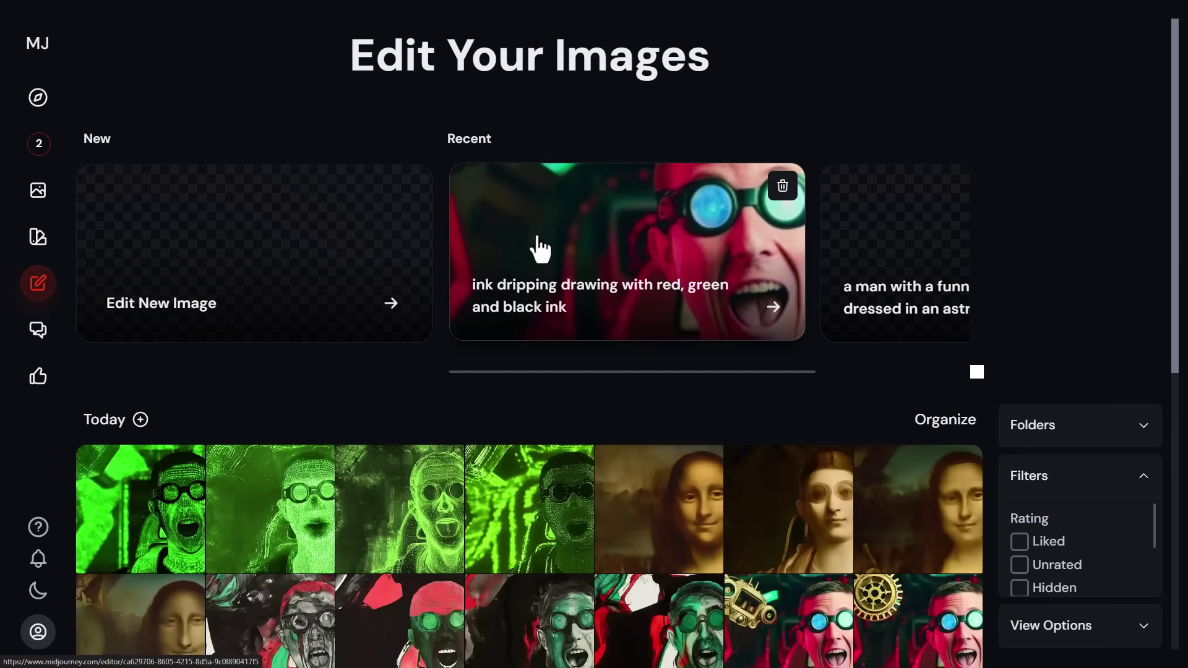
pyautogui.scroll(-3, 158, 325)
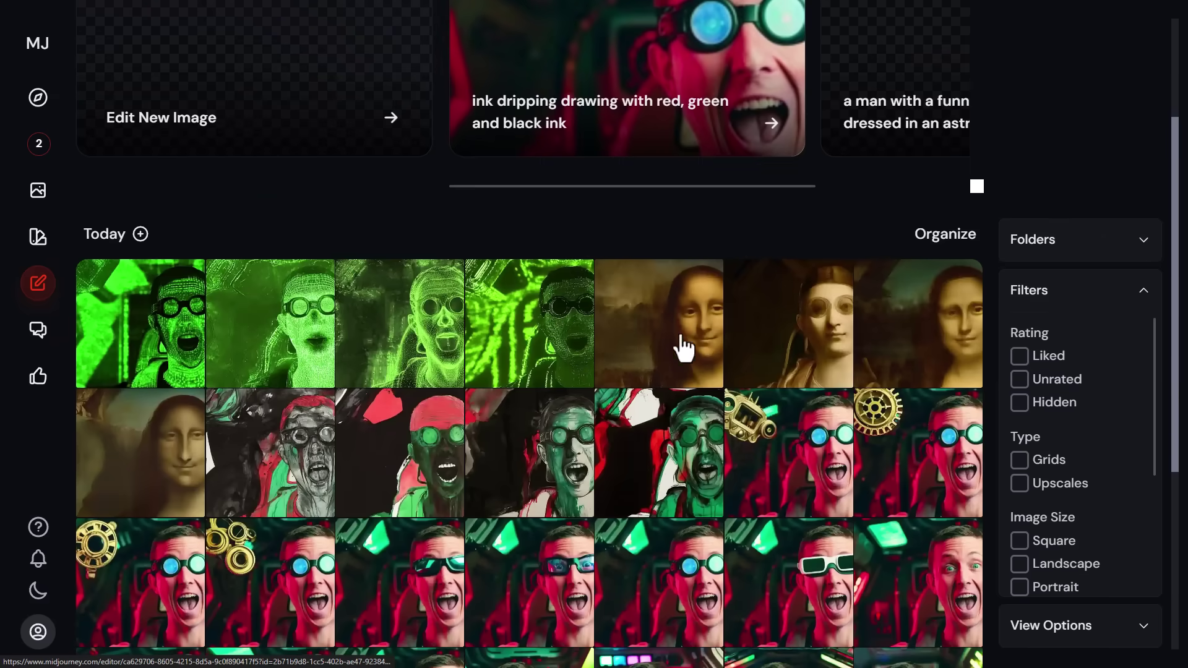
pyautogui.scroll(-3, 159, 459)
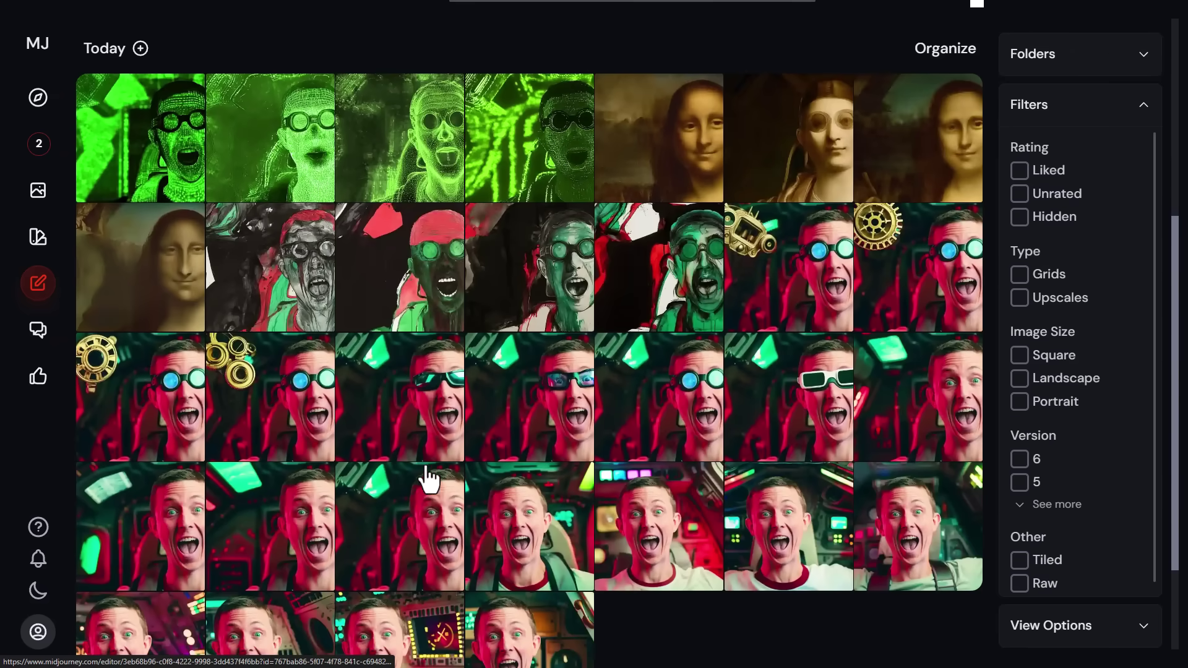
pyautogui.scroll(-3, 427, 480)
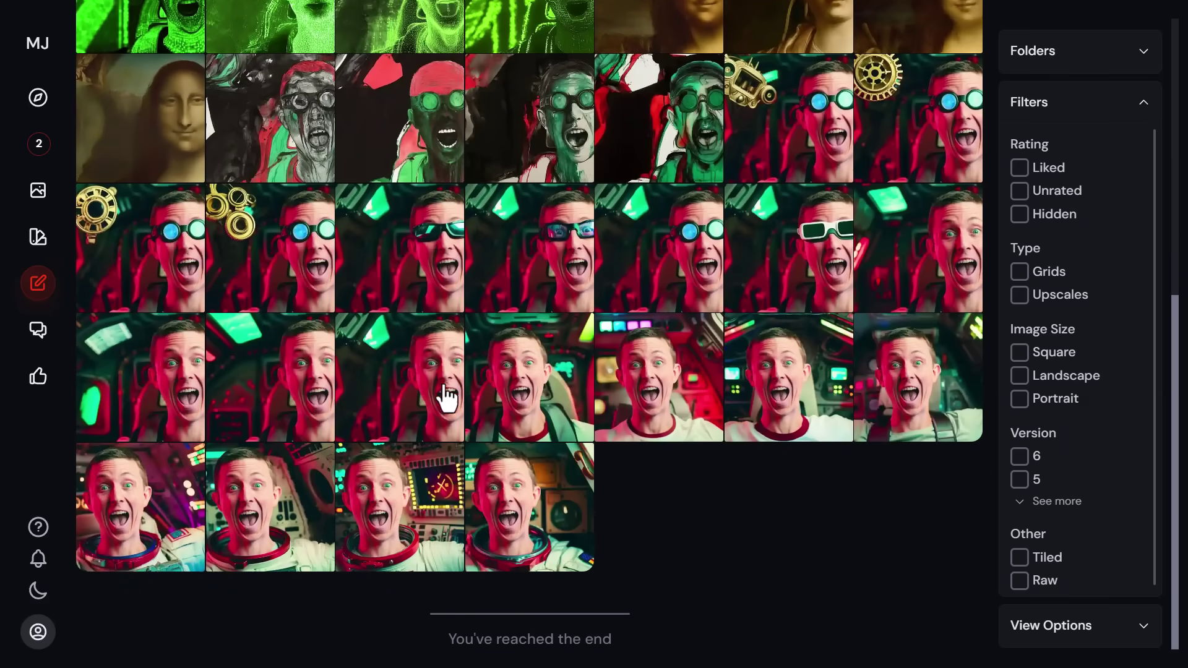
pyautogui.scroll(2, 445, 396)
pyautogui.scroll(3, 456, 406)
pyautogui.scroll(3, 456, 406)
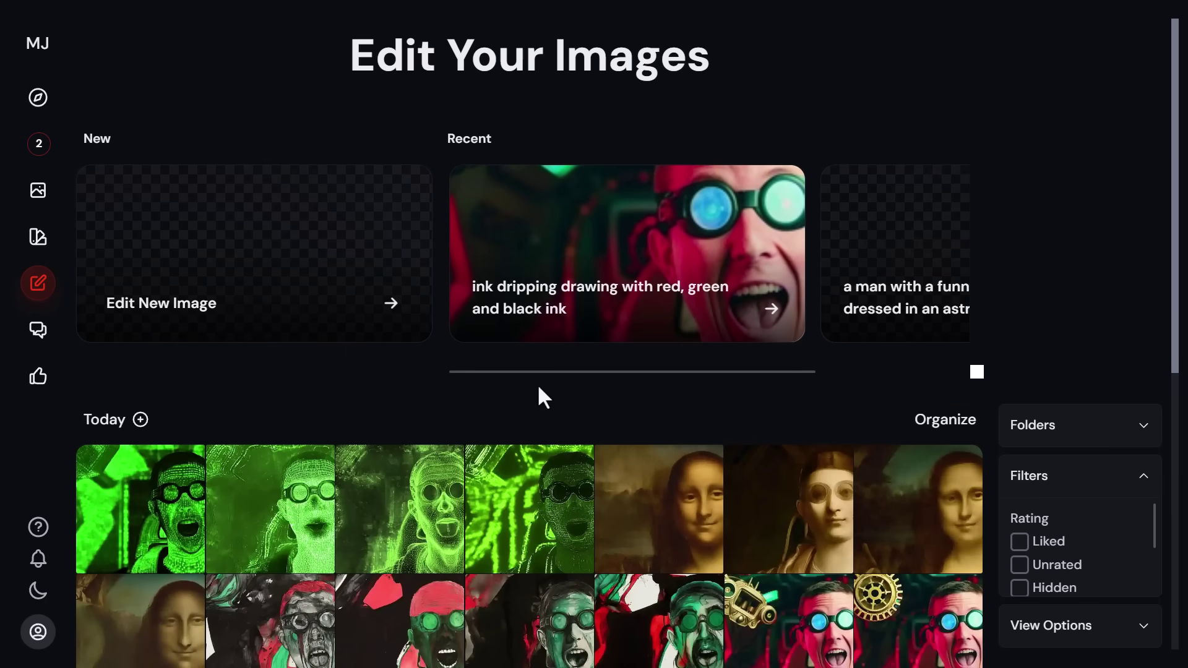
# Go to the Create page and open the cyberpunk goggles upscale in its detail view
pyautogui.click(67, 152)
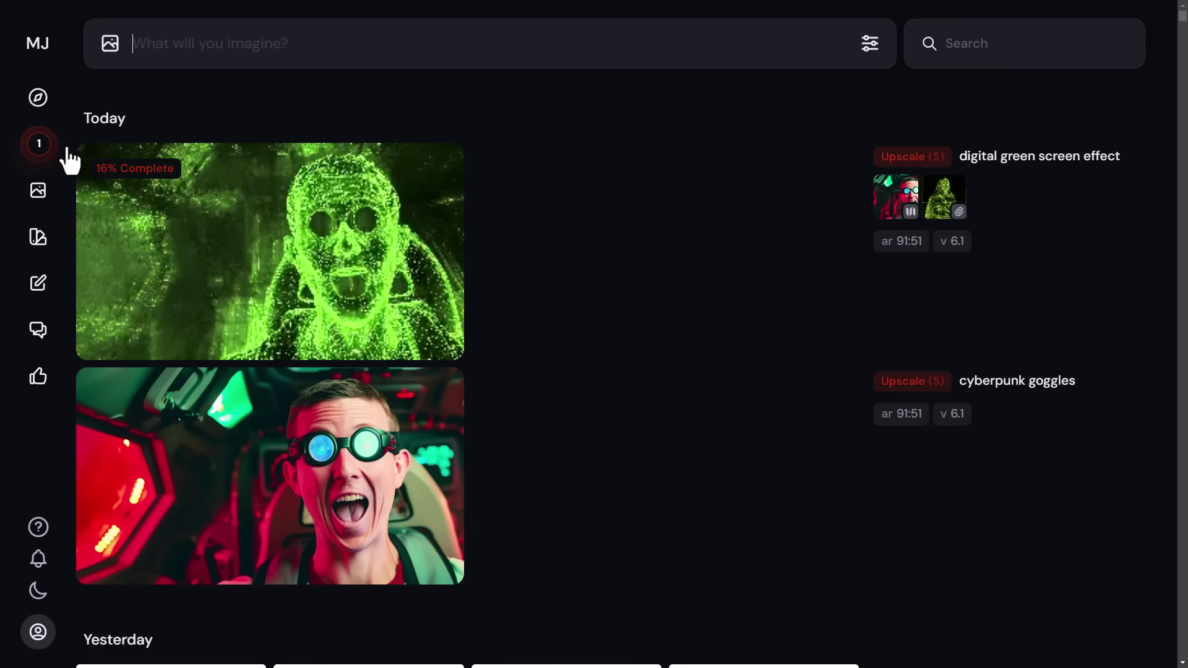
pyautogui.click(318, 488)
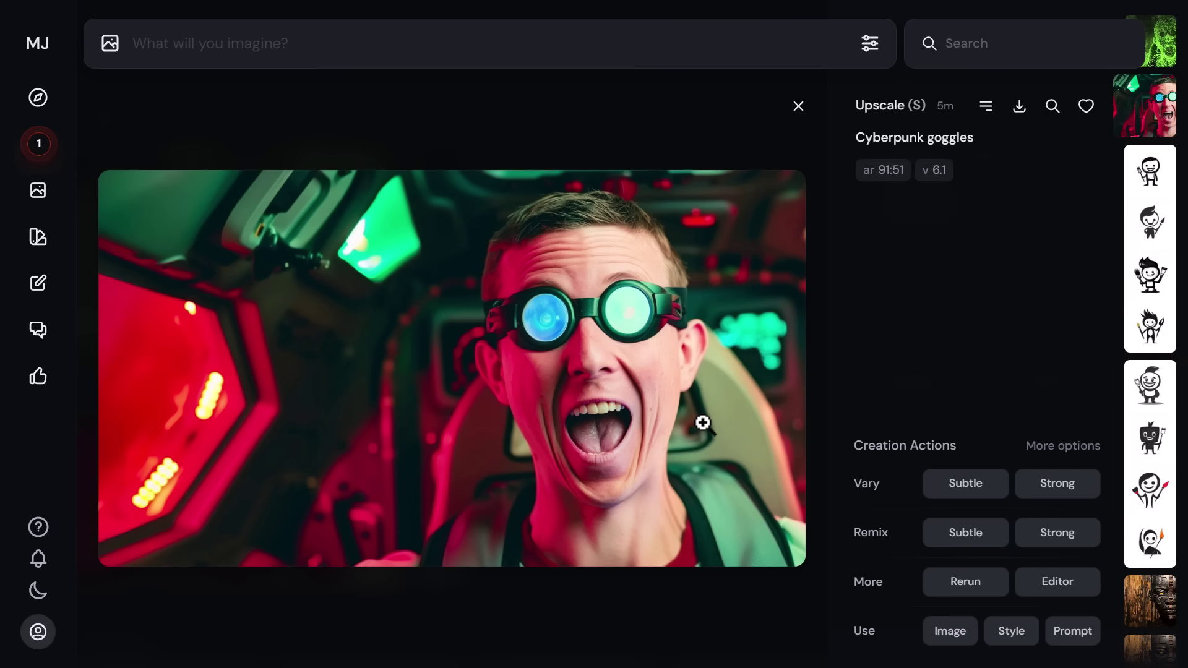
# Enlarge the 'Cyberpunk goggles' cockpit upscale (ar 91:51) to full size
pyautogui.click(703, 423)
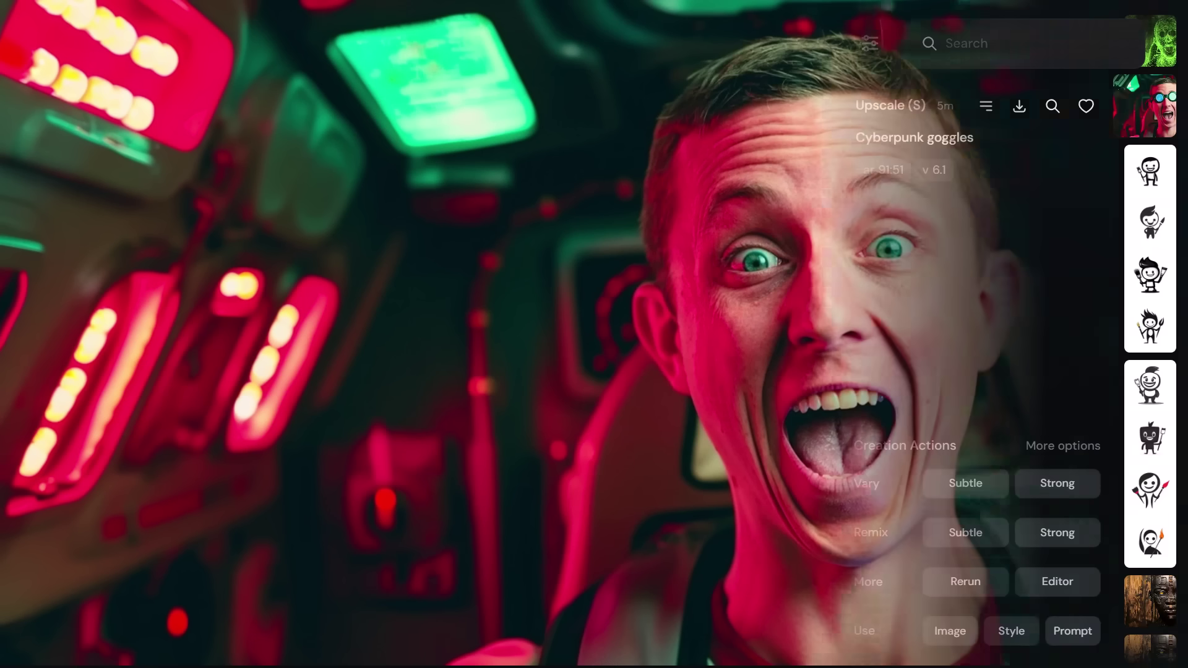